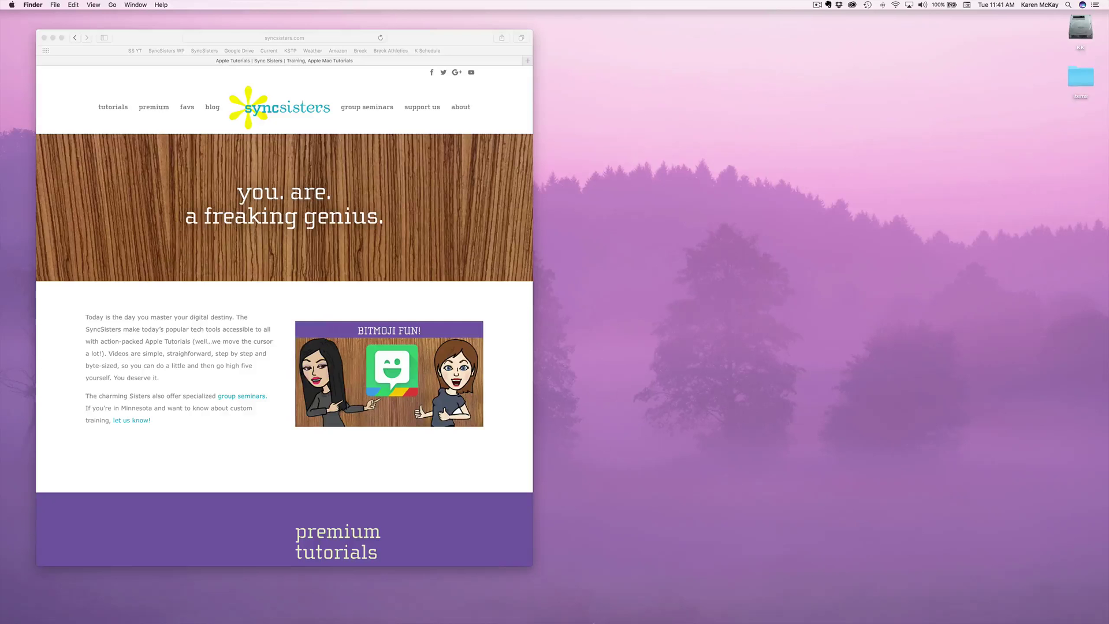
Open the Applications folder in a Finder window and add App Store to the Dock
{"action": "mouse_move", "coordinate": [584, 623]}
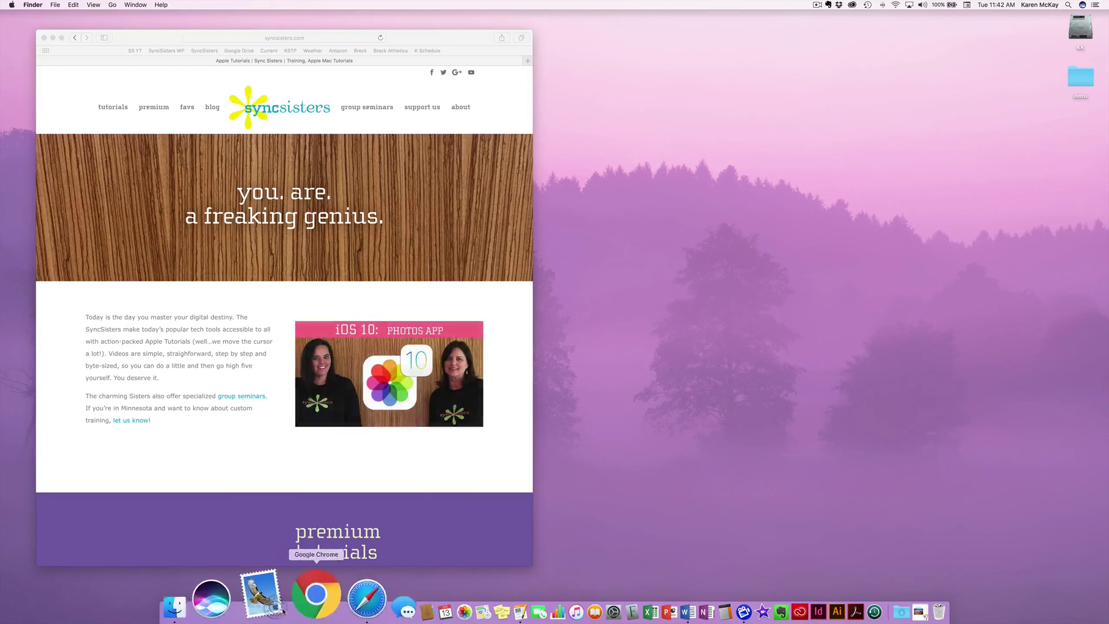
{"action": "left_click", "coordinate": [243, 604]}
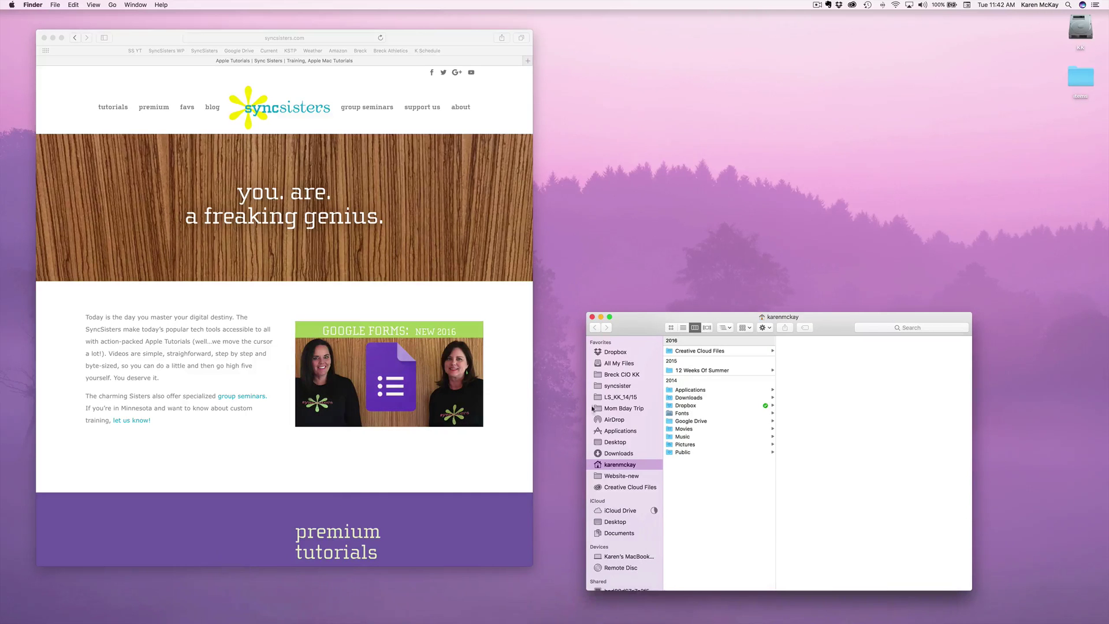
{"action": "left_click", "coordinate": [607, 432]}
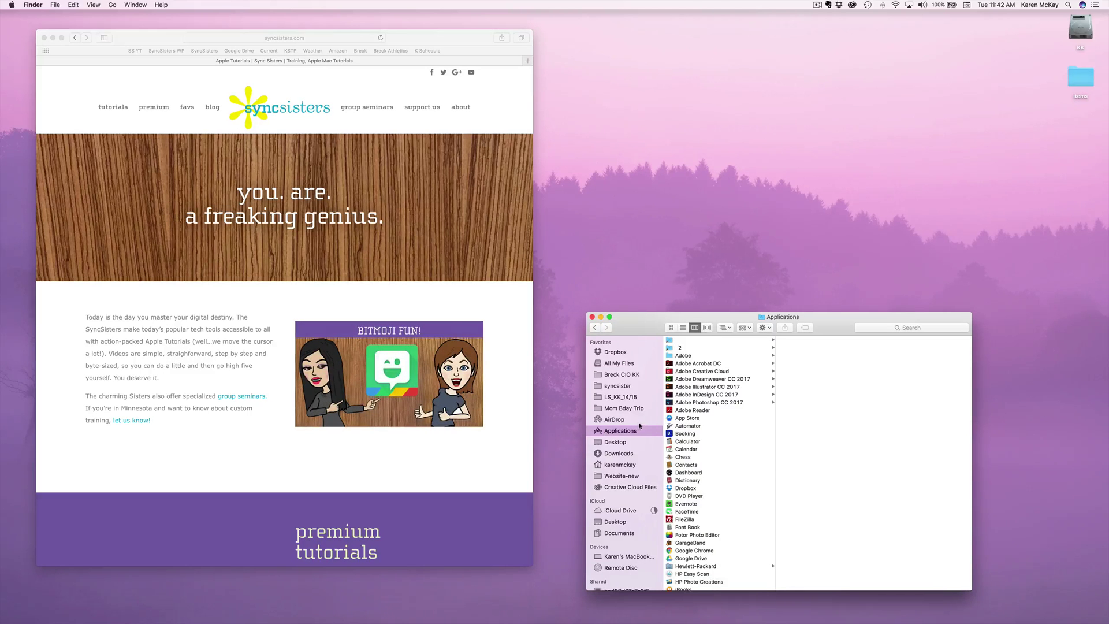
{"action": "left_click", "coordinate": [676, 420]}
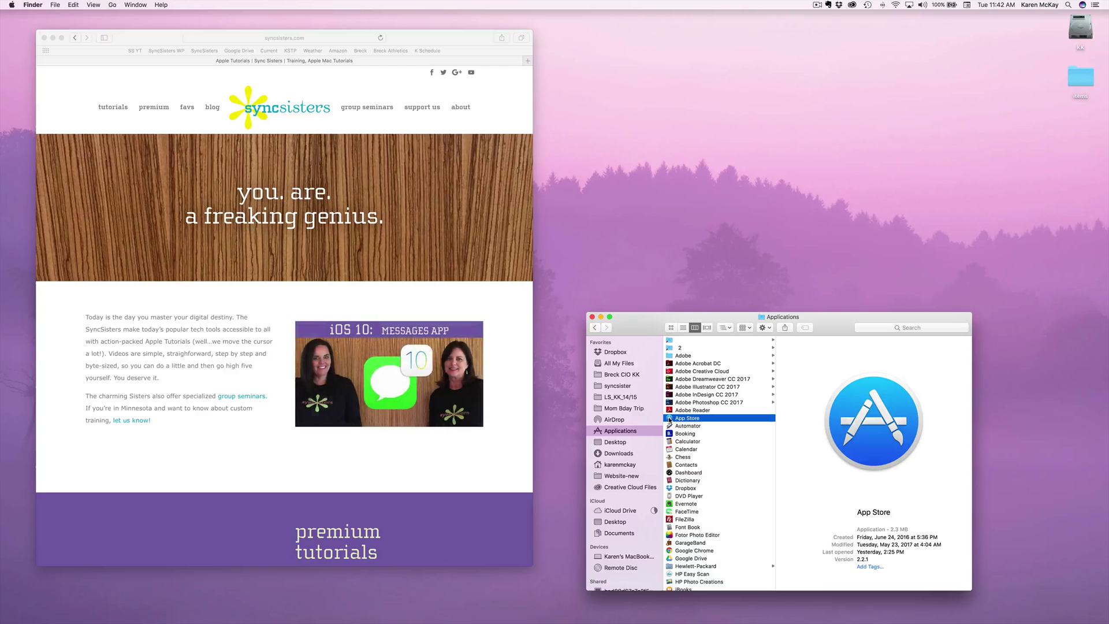
{"action": "left_click_drag", "start_coordinate": [669, 421], "coordinate": [529, 616]}
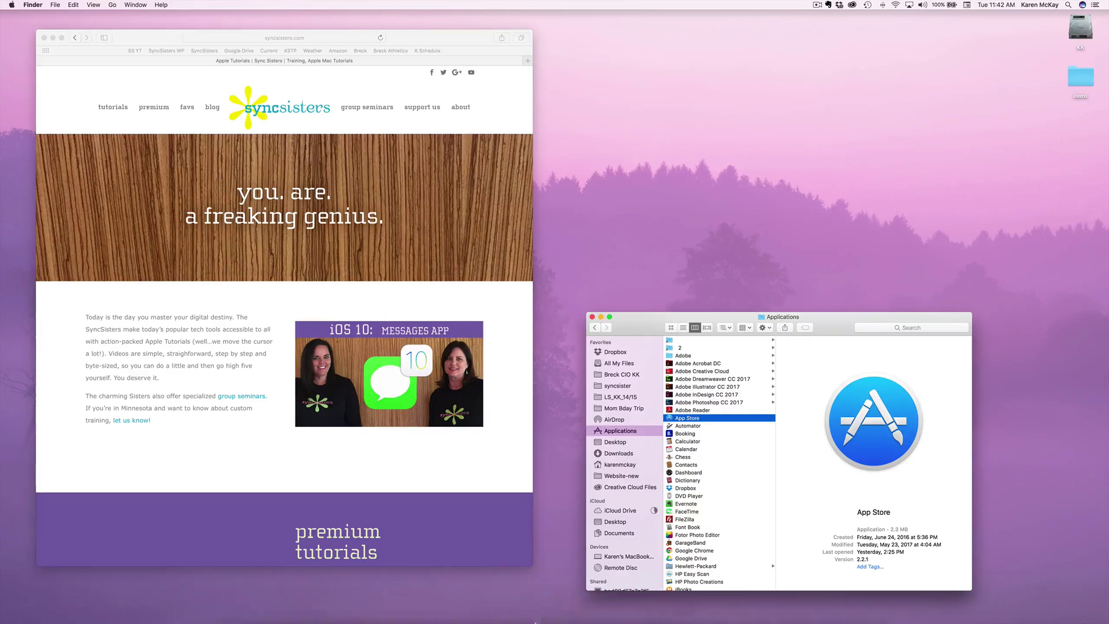
Reposition the App Store icon next to Calendar in the Dock, and remove it from the Dock
{"action": "mouse_move", "coordinate": [534, 622]}
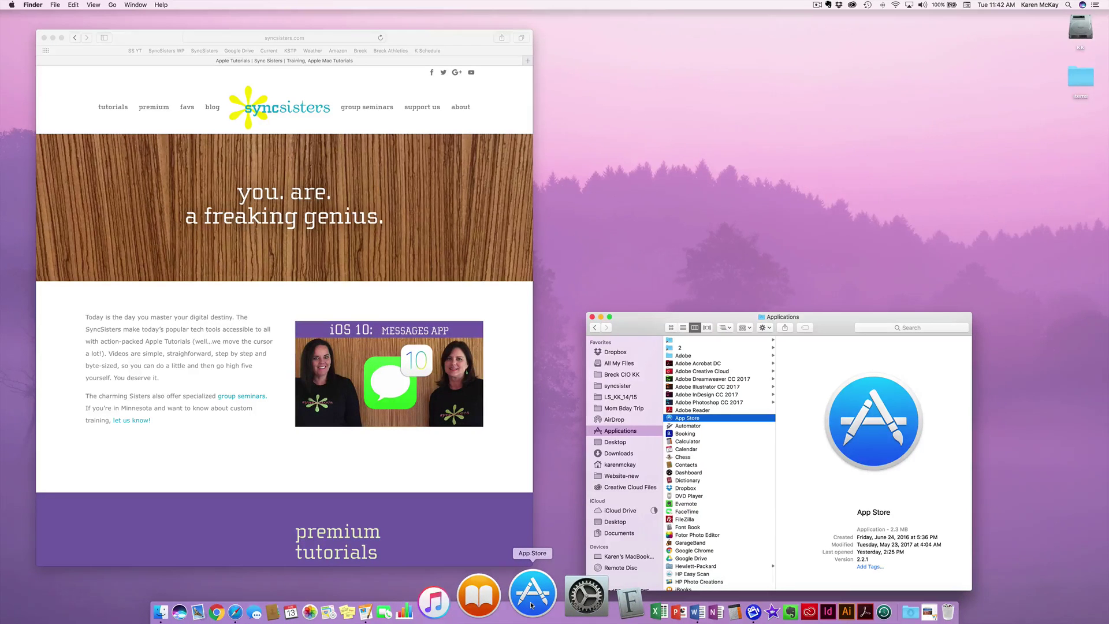
{"action": "left_click_drag", "start_coordinate": [532, 604], "coordinate": [288, 610]}
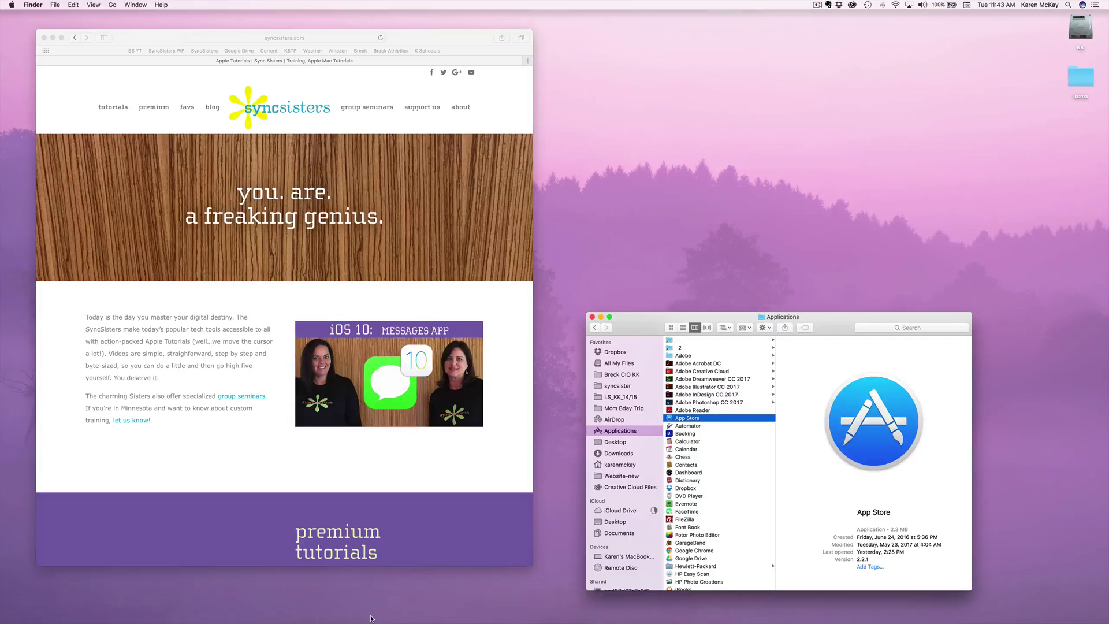
{"action": "mouse_move", "coordinate": [288, 612]}
{"action": "left_click_drag", "start_coordinate": [290, 603], "coordinate": [749, 140]}
Remove Maps from the Dock and show the Applications folder in the Finder's Trash tab
{"action": "mouse_move", "coordinate": [335, 616]}
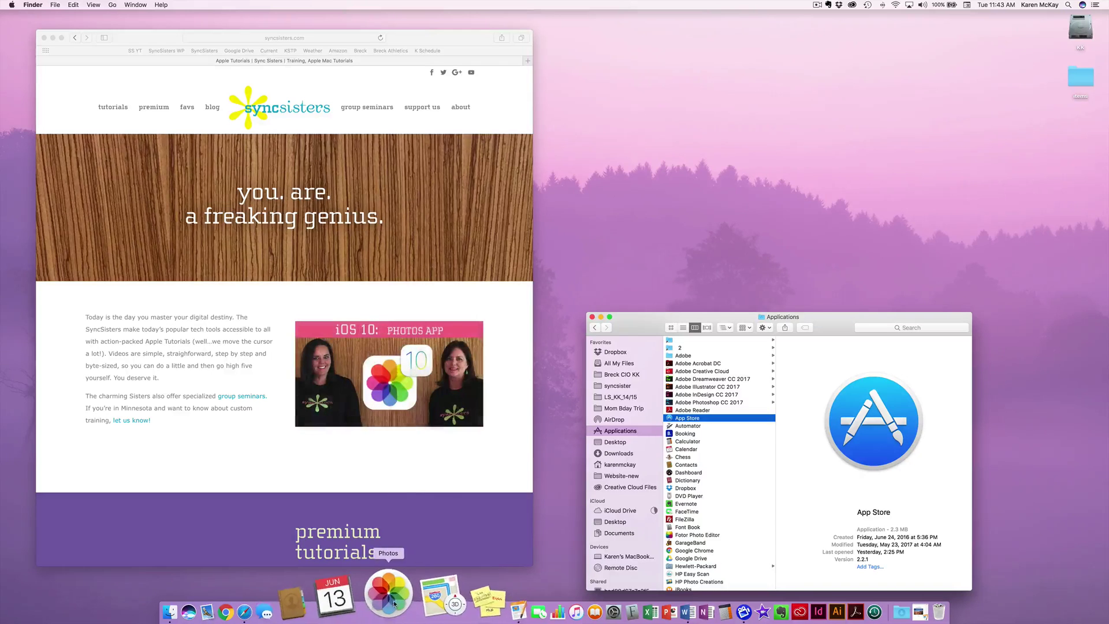
{"action": "left_click_drag", "start_coordinate": [438, 598], "coordinate": [856, 614]}
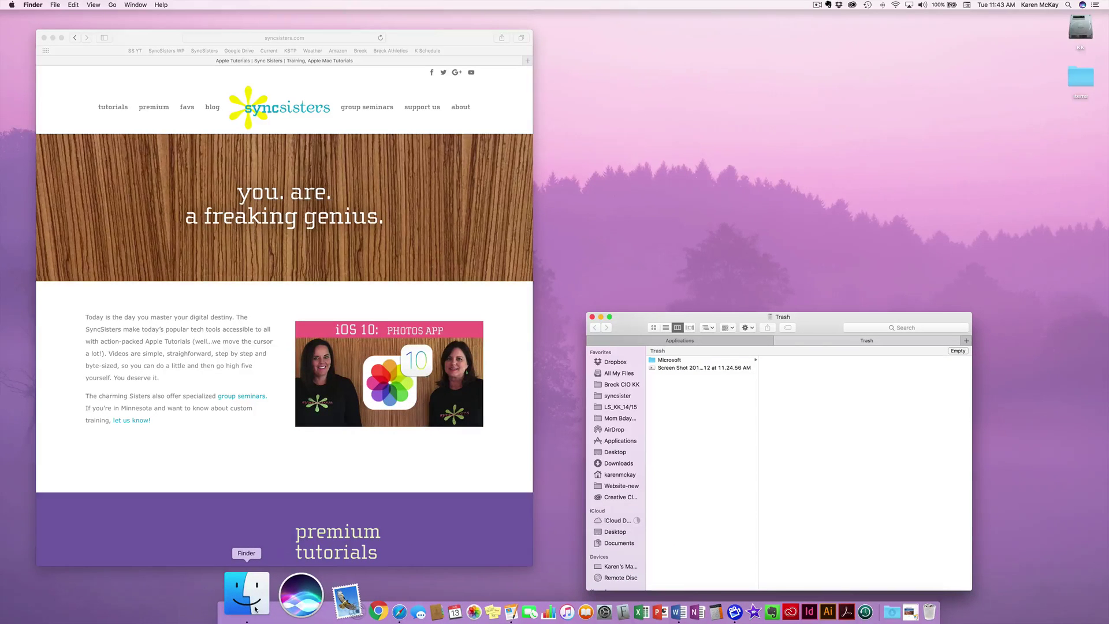
{"action": "left_click", "coordinate": [605, 441]}
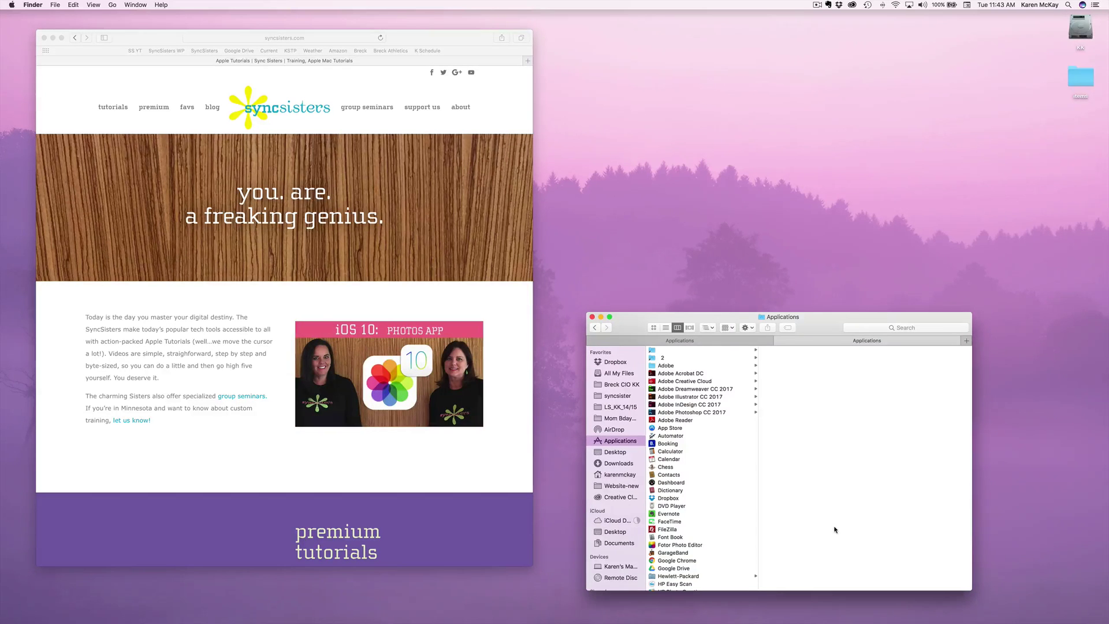
Open the Dock settings in System Preferences, placed above the Finder window, and increase the Dock size to slightly past the middle
{"action": "mouse_move", "coordinate": [851, 622]}
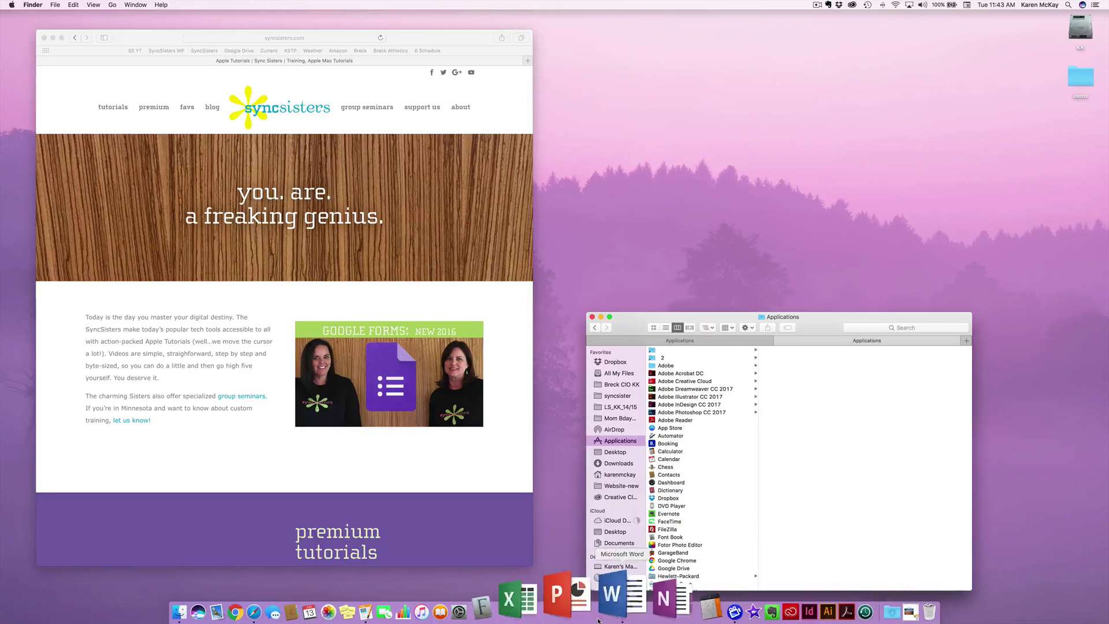
{"action": "left_click", "coordinate": [530, 594]}
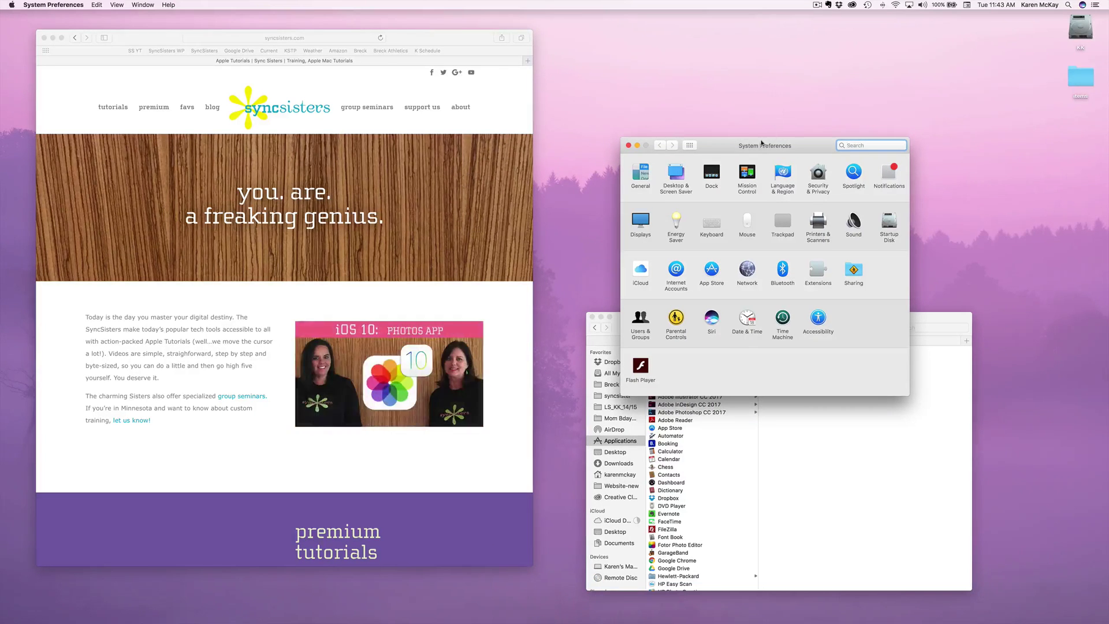
{"action": "left_click_drag", "start_coordinate": [755, 149], "coordinate": [716, 37]}
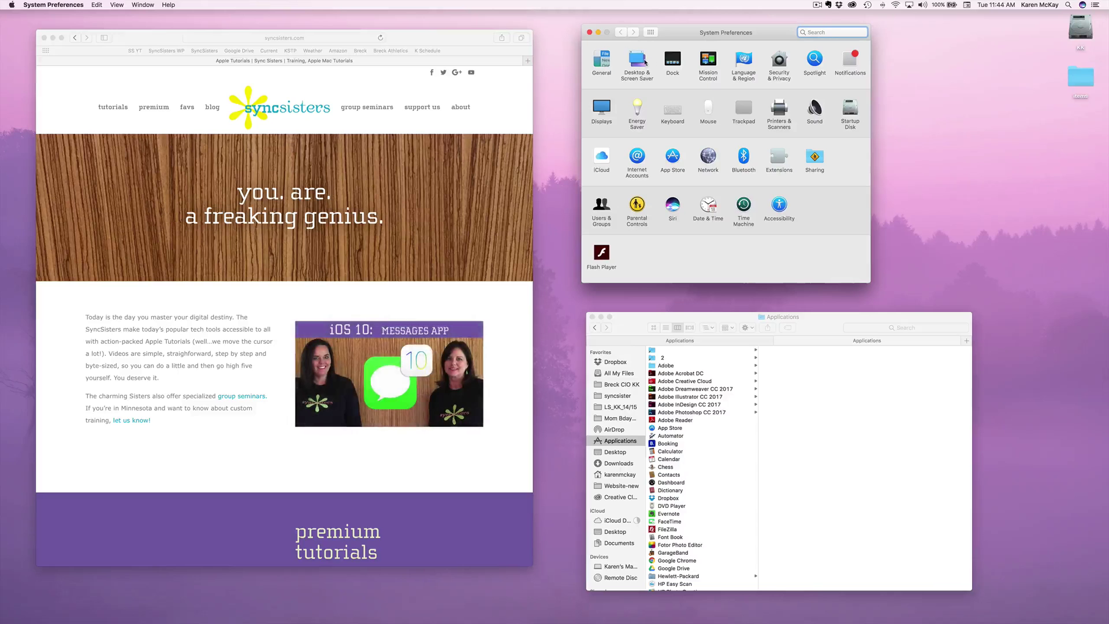
{"action": "left_click", "coordinate": [673, 59]}
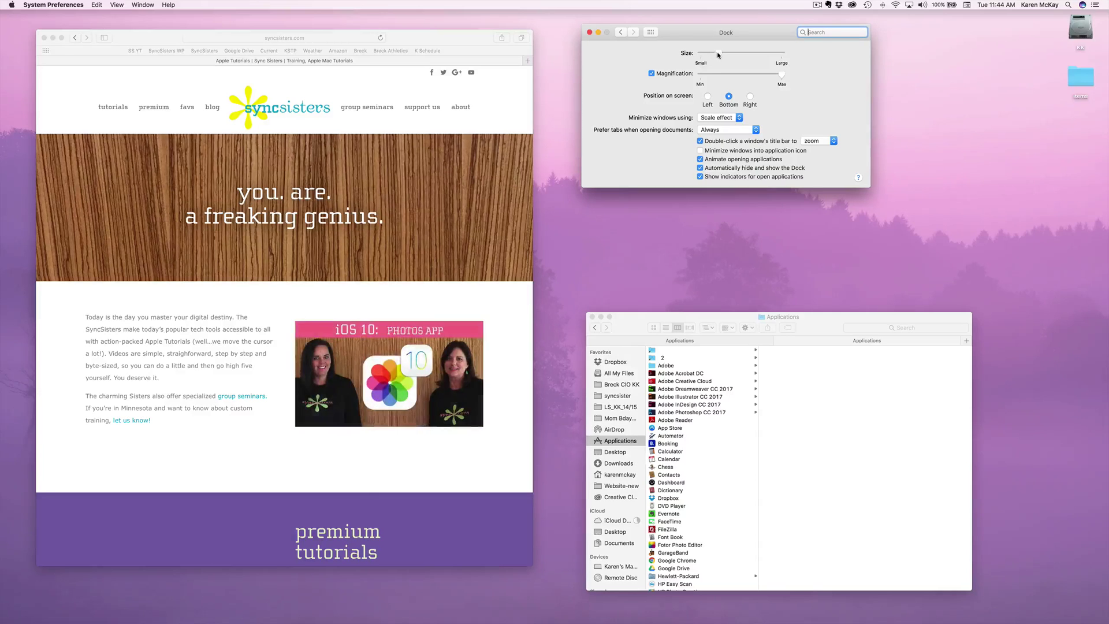
{"action": "left_click_drag", "start_coordinate": [720, 54], "coordinate": [743, 54]}
{"action": "left_click_drag", "start_coordinate": [743, 55], "coordinate": [750, 55]}
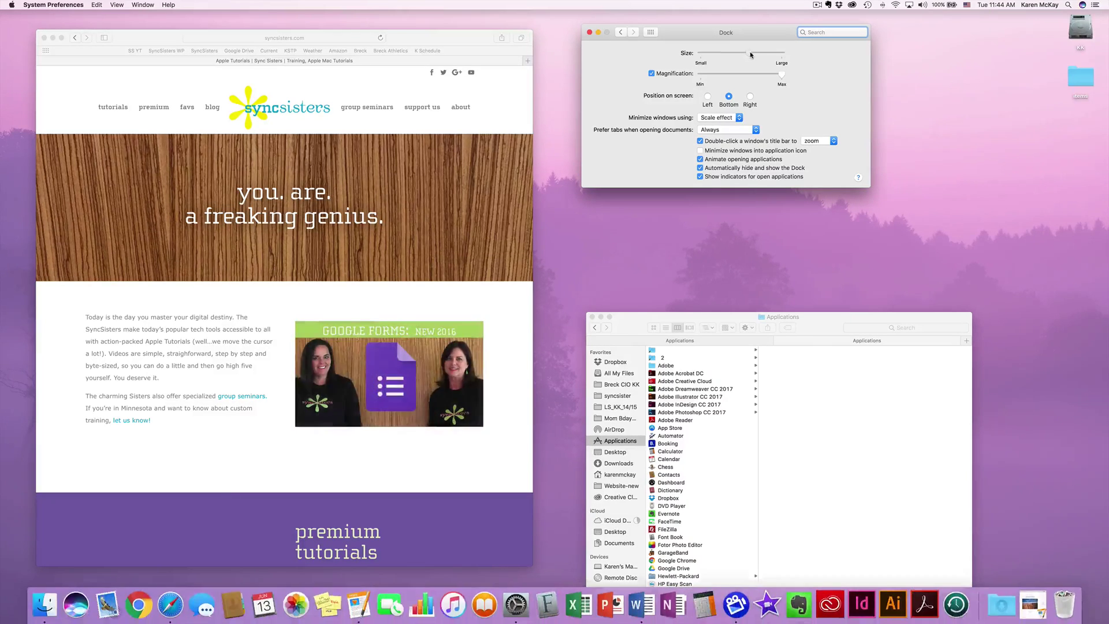
Turn Dock magnification off to compare the icon display, and turn it back on
{"action": "left_click", "coordinate": [659, 73]}
{"action": "mouse_move", "coordinate": [729, 622]}
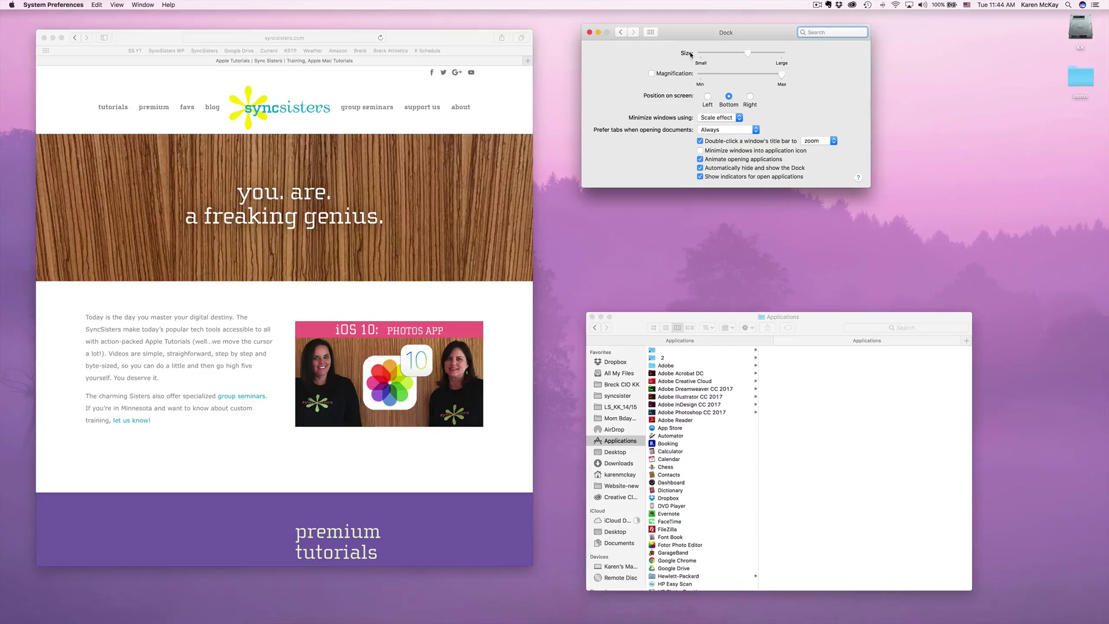
{"action": "left_click", "coordinate": [652, 73]}
Try the Dock's screen position at Right and return it to Bottom
{"action": "left_click", "coordinate": [749, 96]}
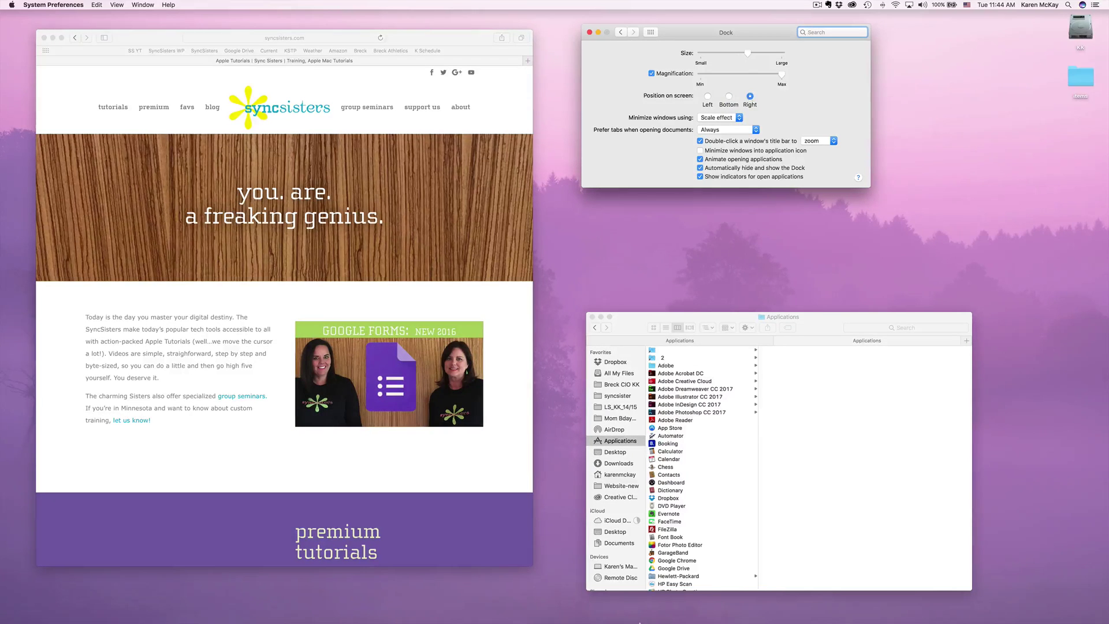
{"action": "mouse_move", "coordinate": [1106, 281]}
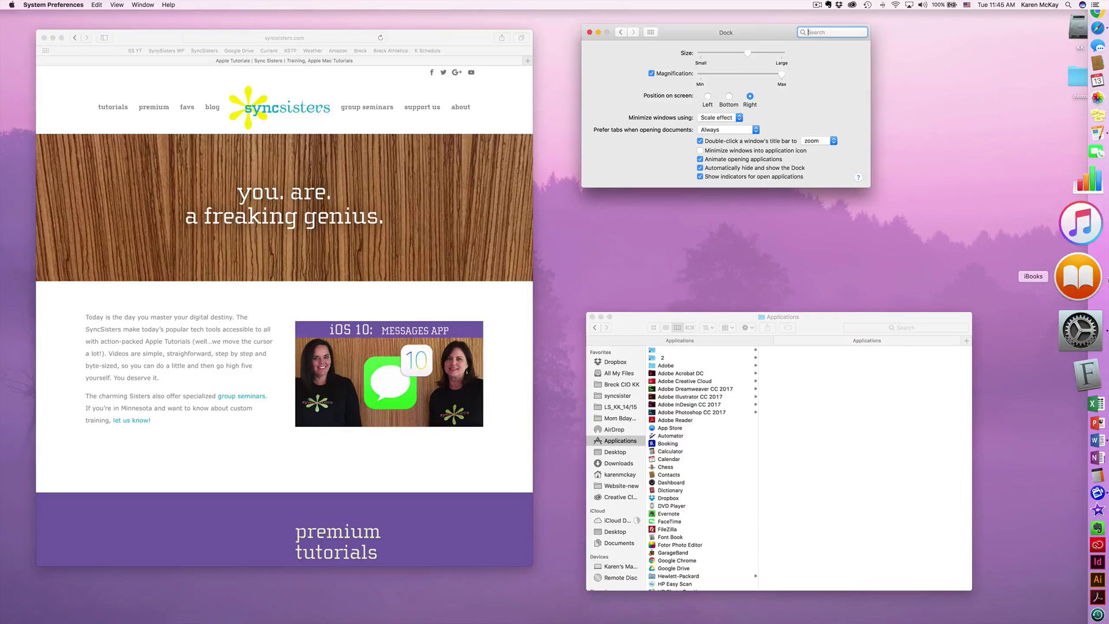
{"action": "left_click", "coordinate": [729, 96]}
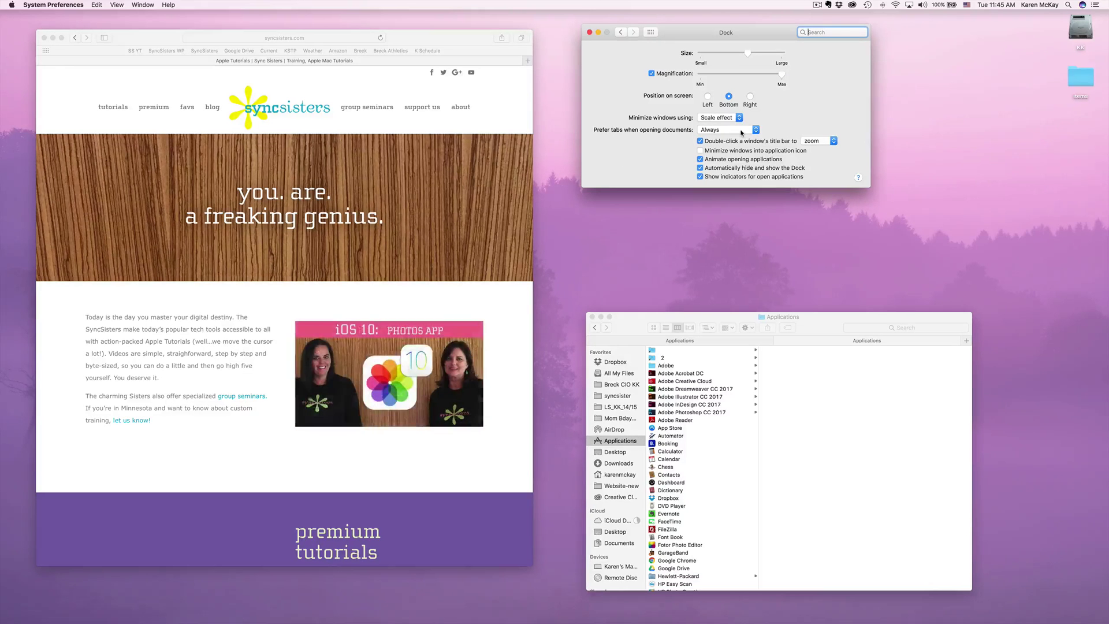
Keep the Scale effect for minimizing, and try it by minimizing the syncsisters.com Safari window and restoring it from the Dock
{"action": "left_click", "coordinate": [707, 118]}
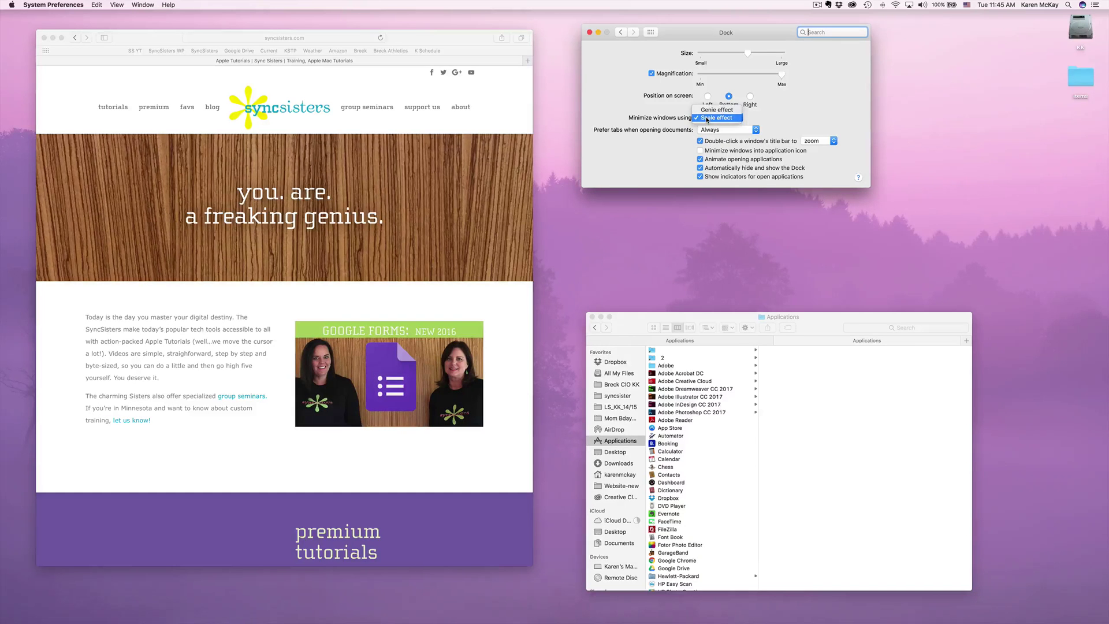
{"action": "left_click", "coordinate": [708, 120]}
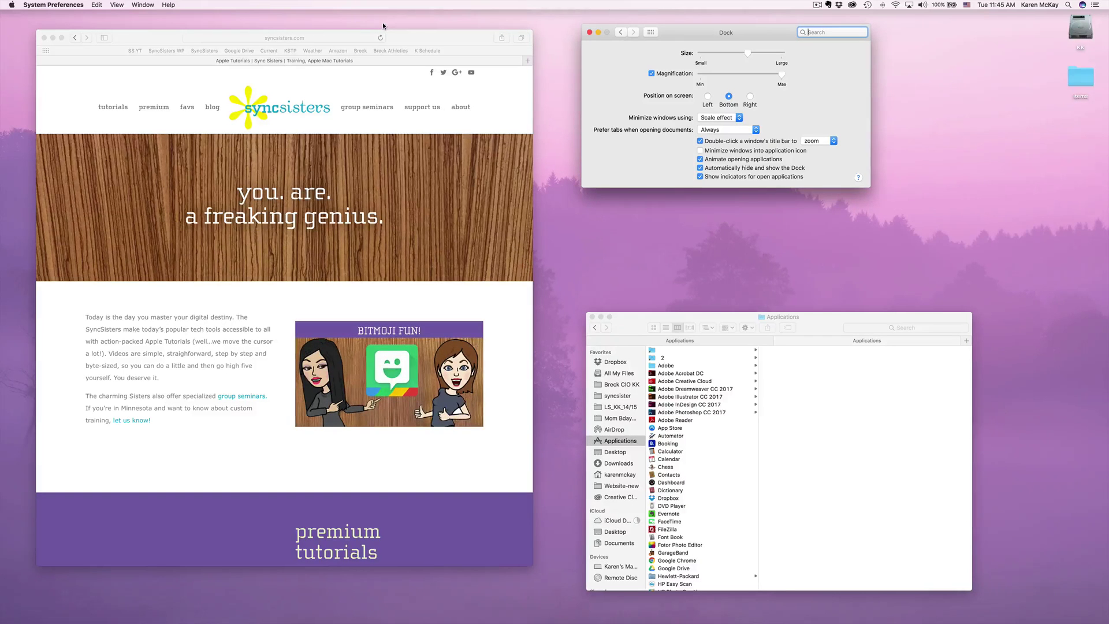
{"action": "left_click", "coordinate": [359, 106]}
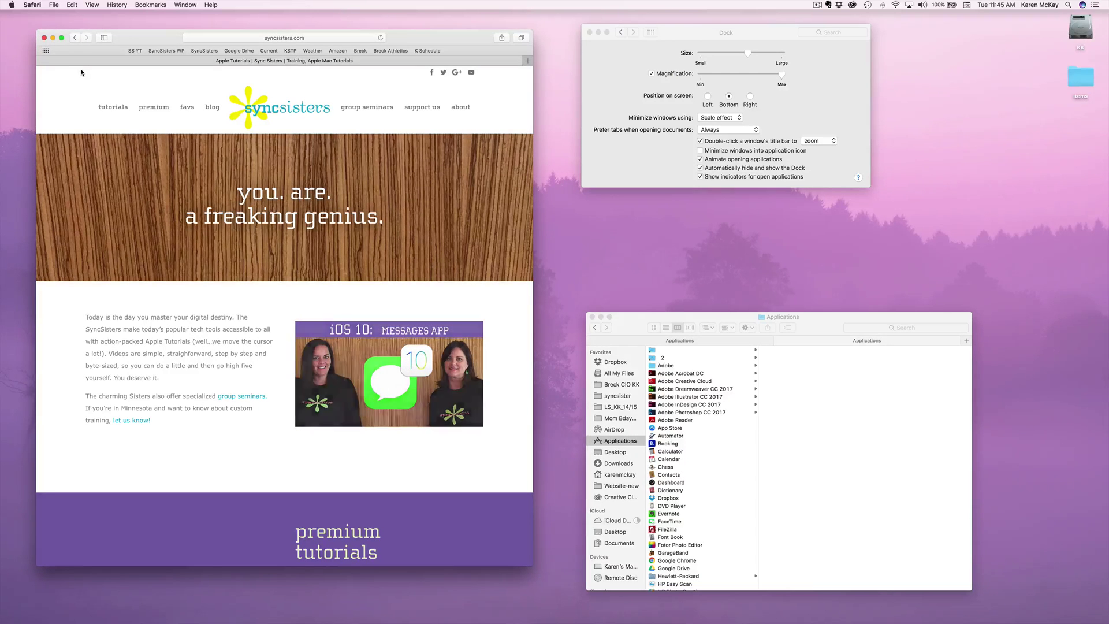
{"action": "left_click", "coordinate": [52, 39]}
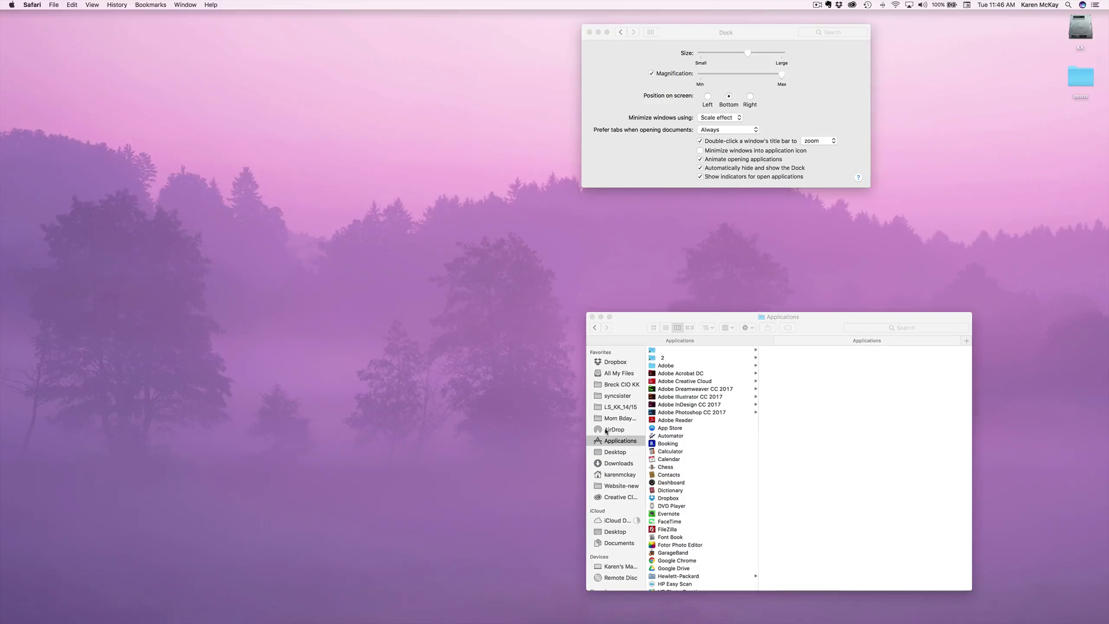
{"action": "mouse_move", "coordinate": [860, 621]}
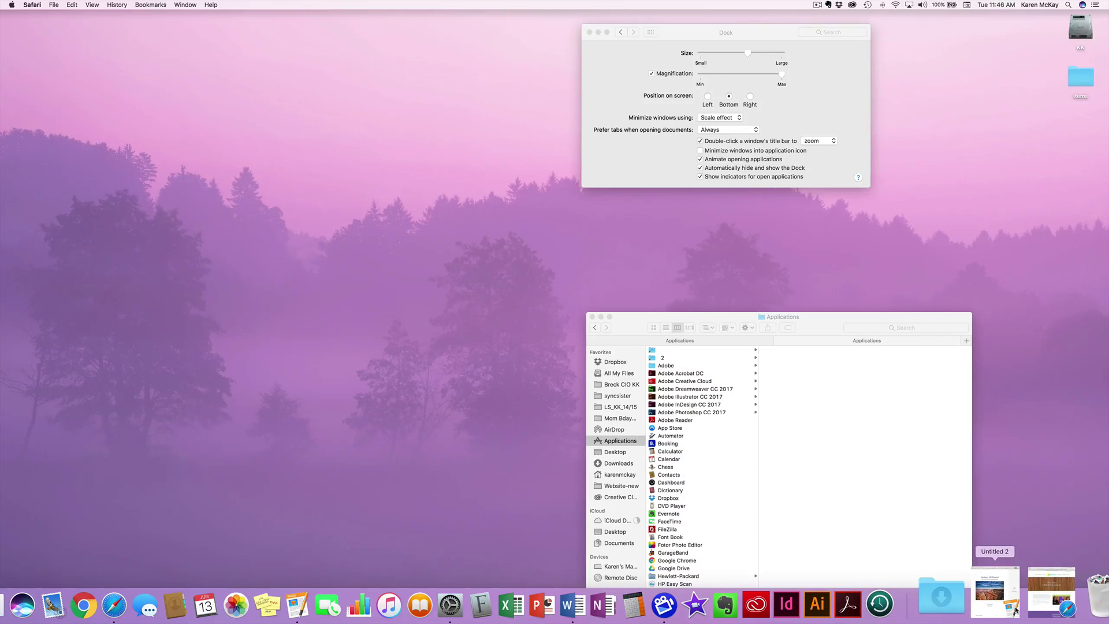
{"action": "left_click", "coordinate": [1043, 593]}
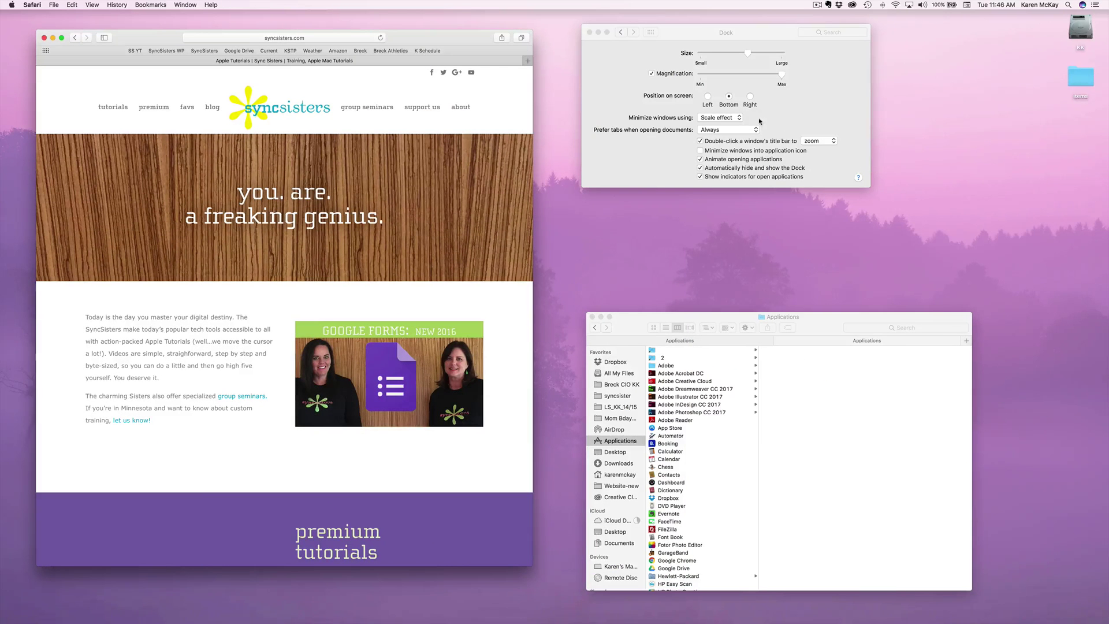
Set windows to minimize using the Genie effect, and minimize the syncsisters.com Safari window
{"action": "left_click", "coordinate": [720, 118]}
{"action": "left_click", "coordinate": [720, 110]}
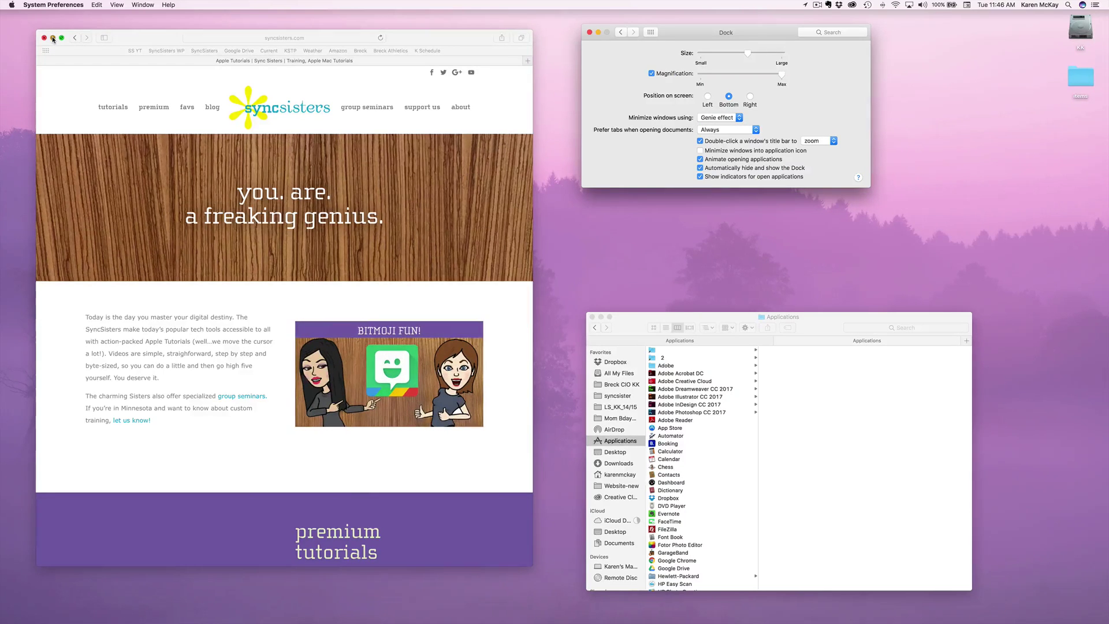
{"action": "left_click", "coordinate": [53, 39]}
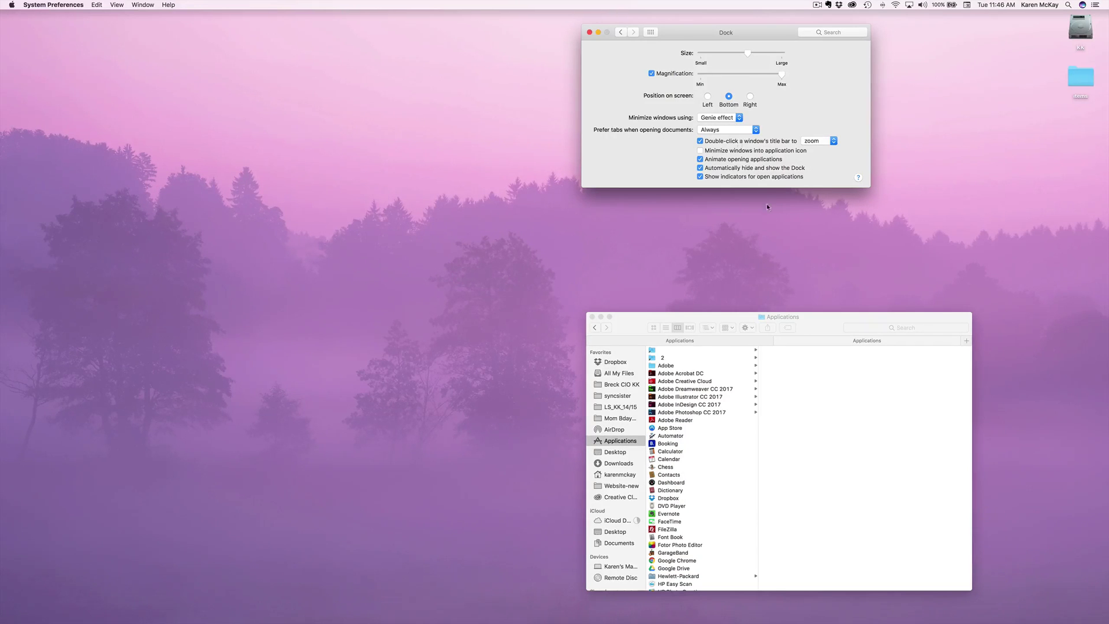
Open a new Finder window and place it side by side with the Applications window
{"action": "left_click", "coordinate": [817, 318]}
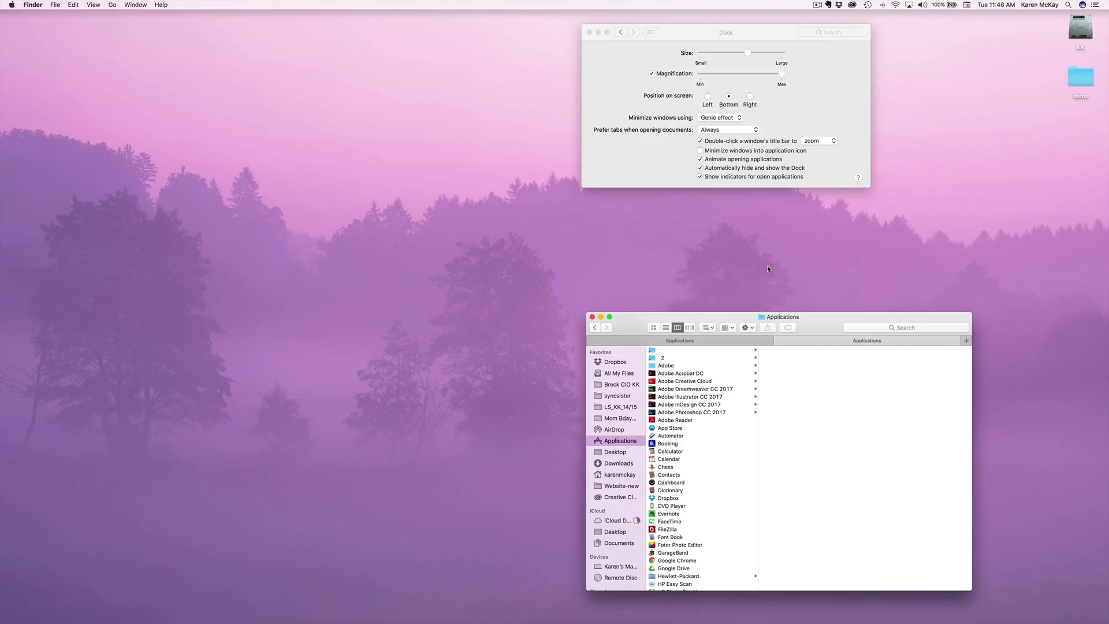
{"action": "left_click", "coordinate": [51, 3]}
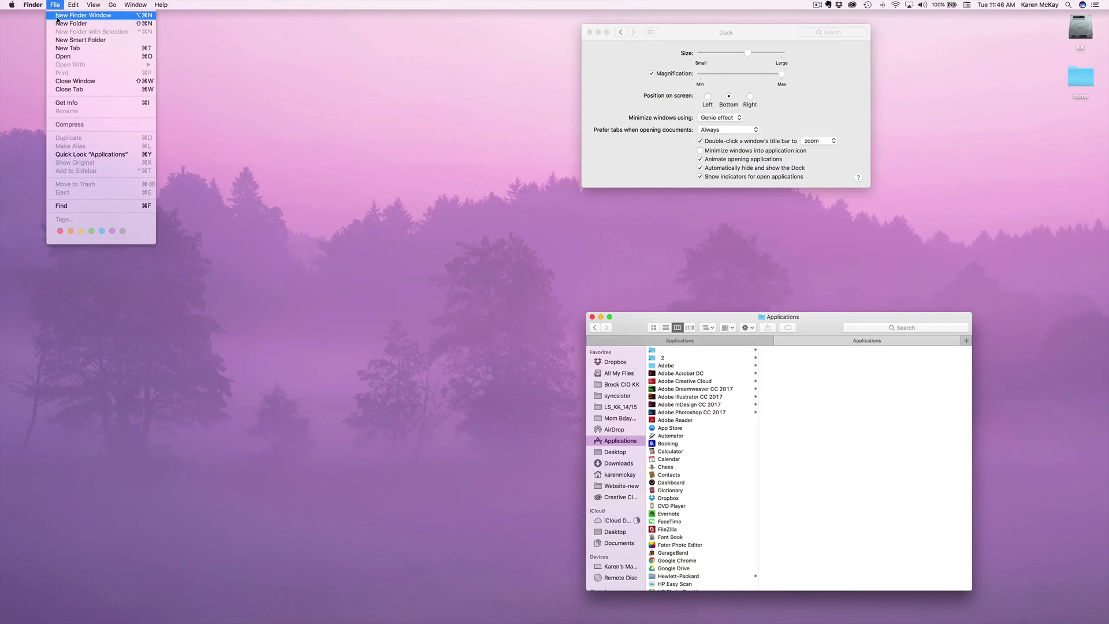
{"action": "left_click", "coordinate": [56, 17]}
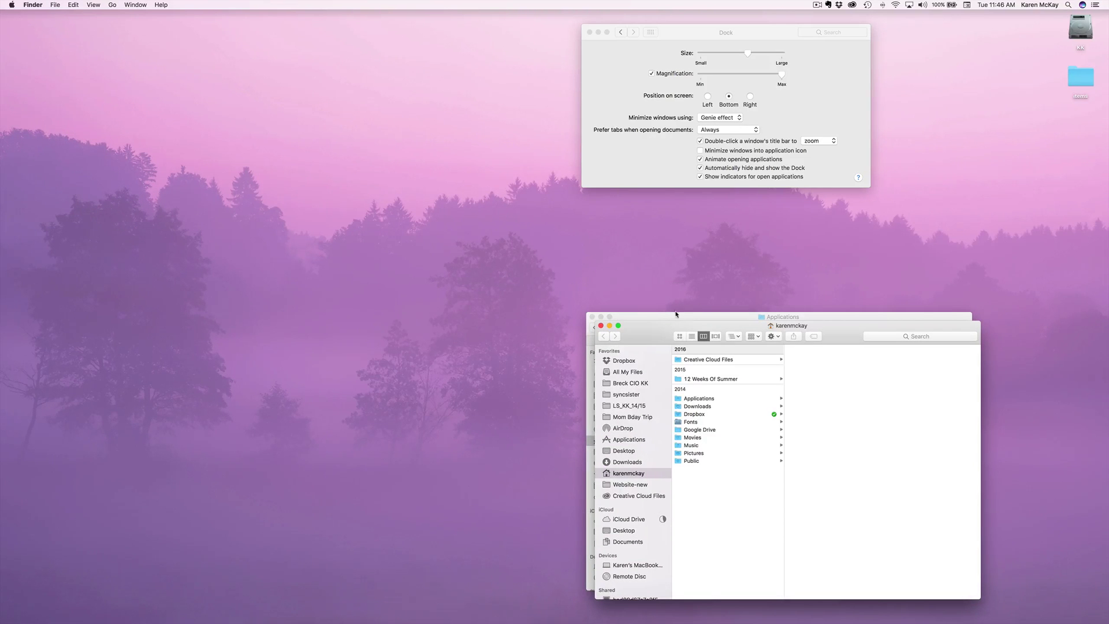
{"action": "left_click_drag", "start_coordinate": [663, 331], "coordinate": [263, 325]}
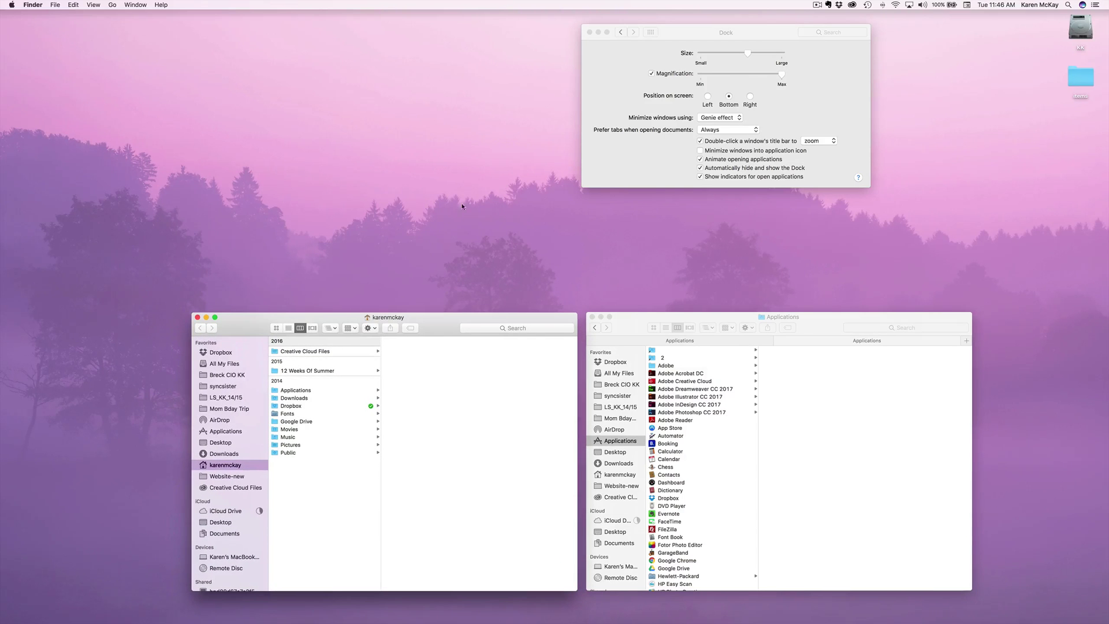
Review the choices for preferring tabs when opening documents and keep Always selected
{"action": "left_click", "coordinate": [727, 131]}
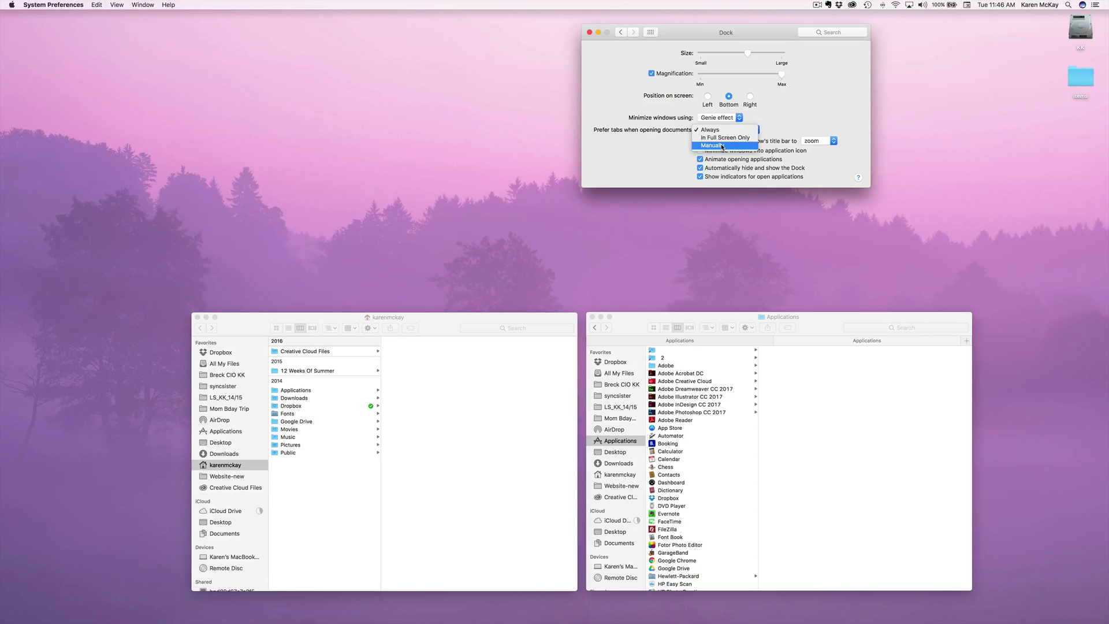
{"action": "left_click", "coordinate": [722, 130]}
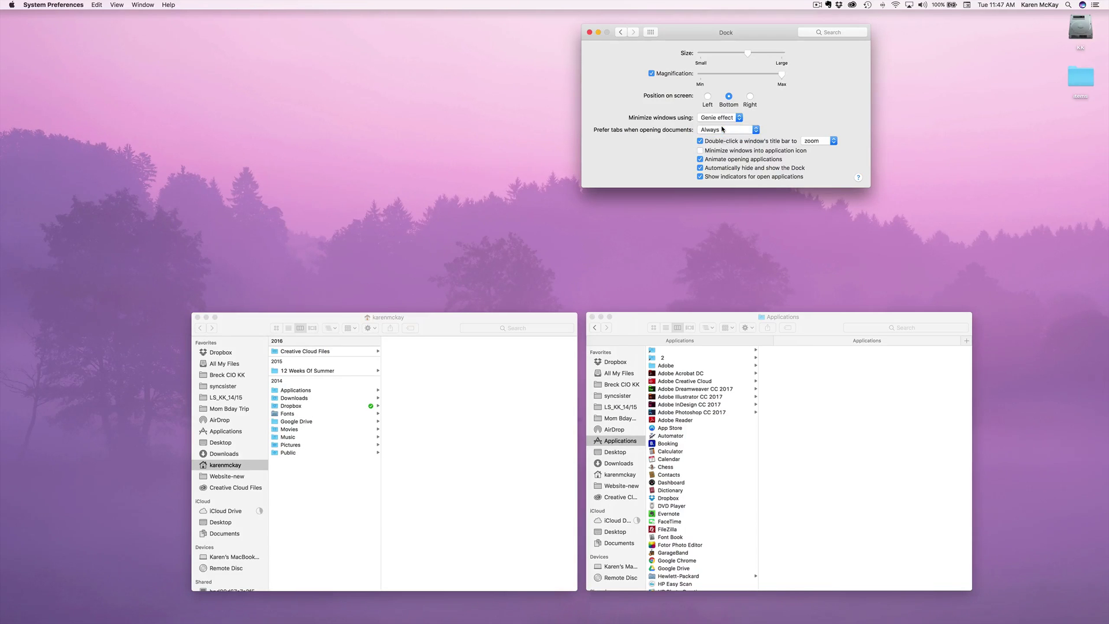
{"action": "left_click", "coordinate": [417, 385]}
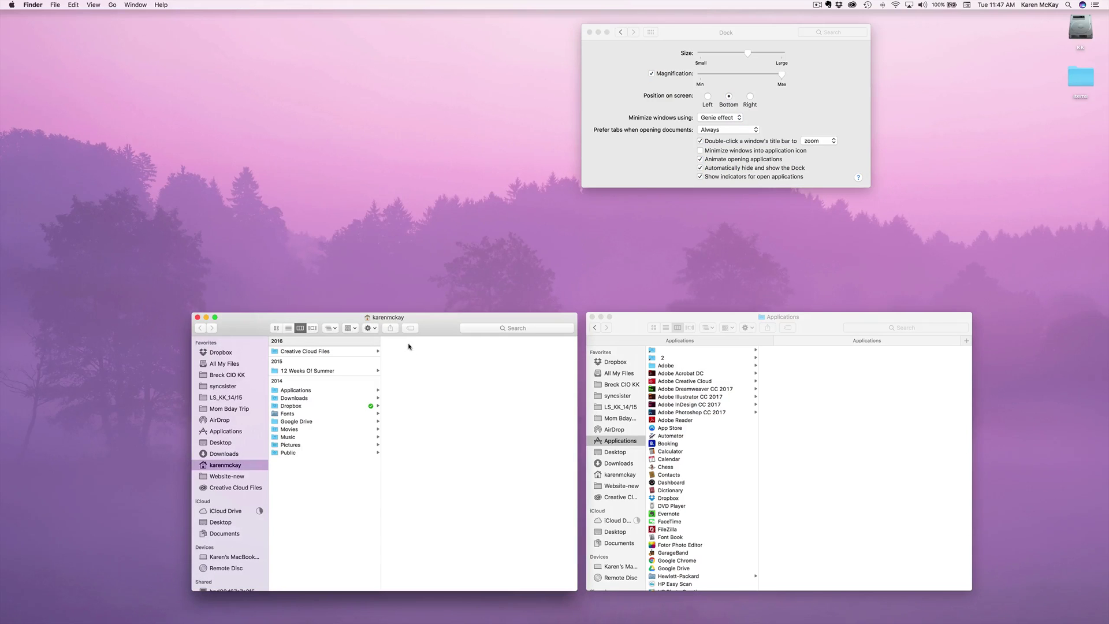
{"action": "left_click", "coordinate": [370, 328]}
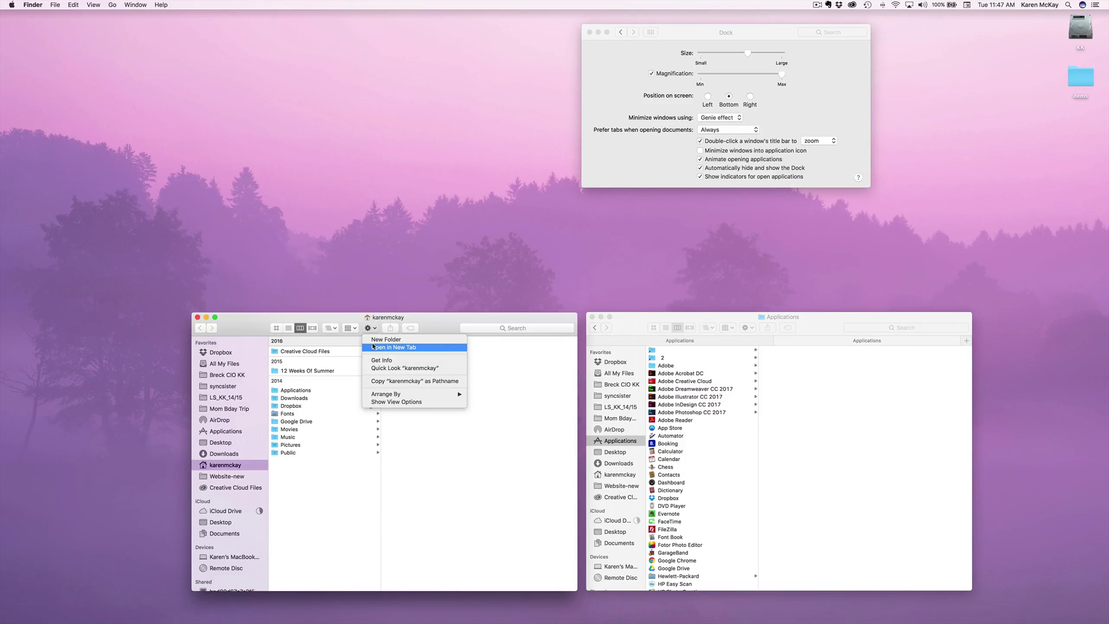
{"action": "left_click", "coordinate": [454, 321]}
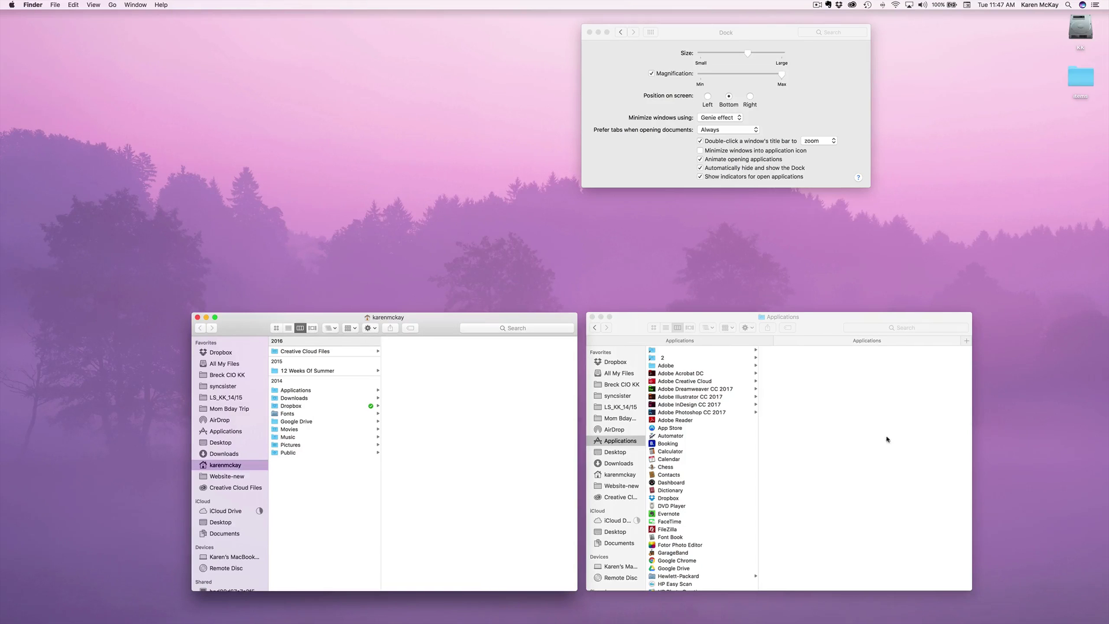
Add a new tab to the Applications Finder window, and switch between its tabs, ending on the second Applications tab
{"action": "left_click", "coordinate": [925, 468]}
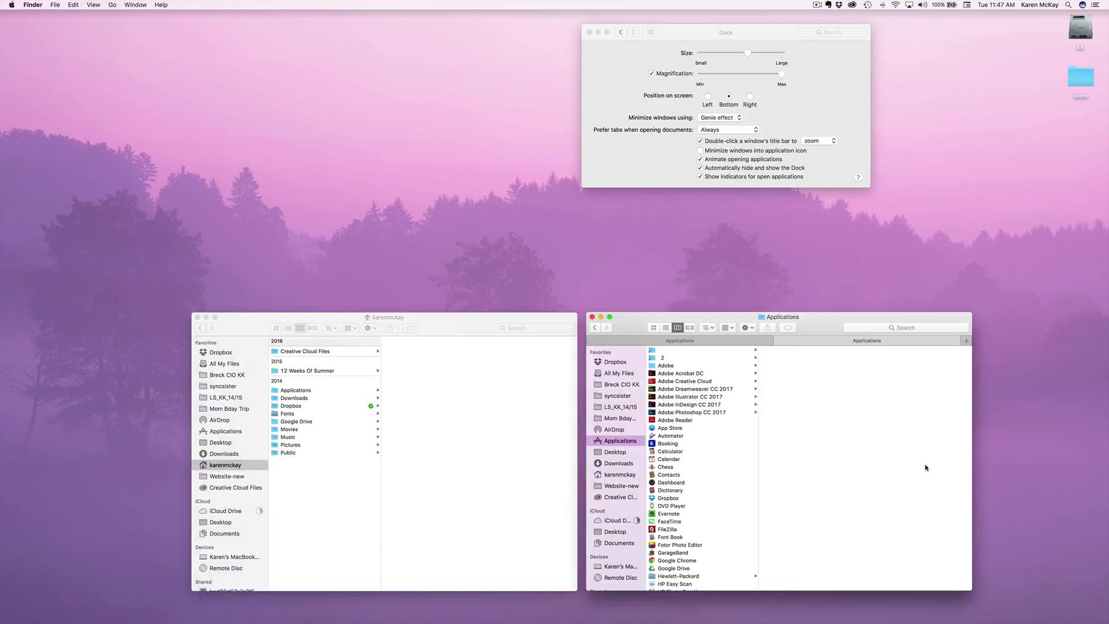
{"action": "left_click", "coordinate": [965, 340]}
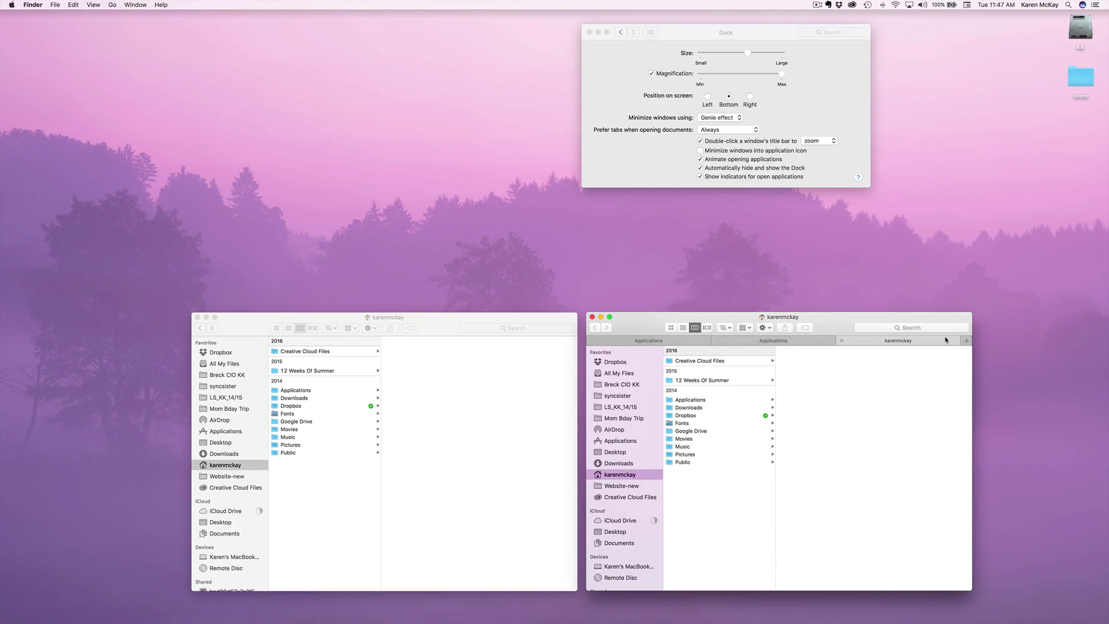
{"action": "left_click", "coordinate": [771, 340]}
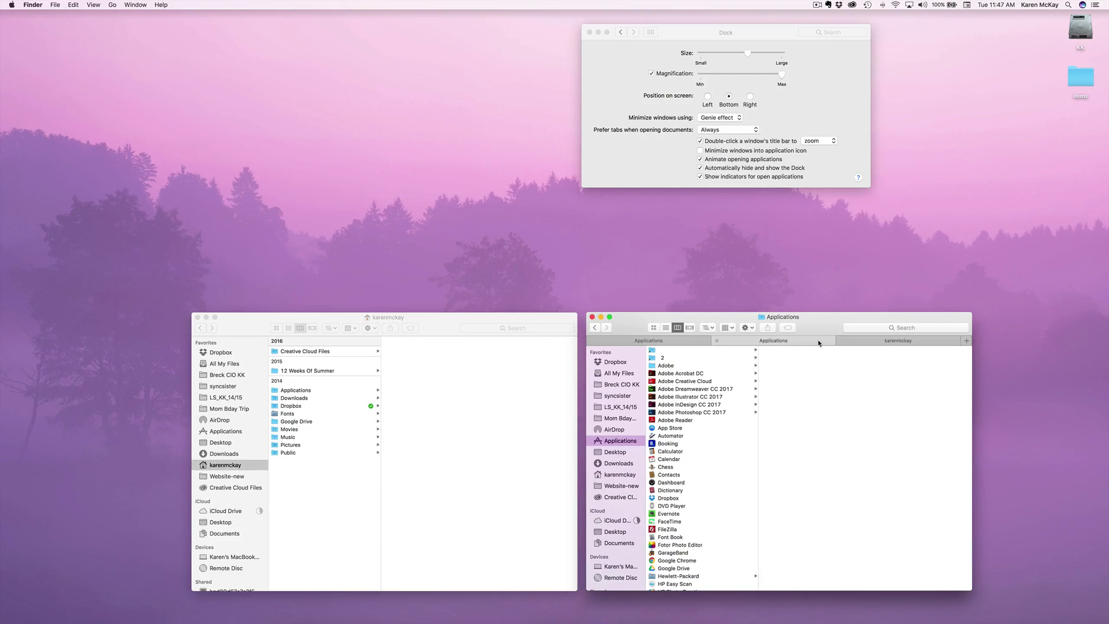
{"action": "left_click", "coordinate": [694, 339]}
{"action": "left_click", "coordinate": [866, 340]}
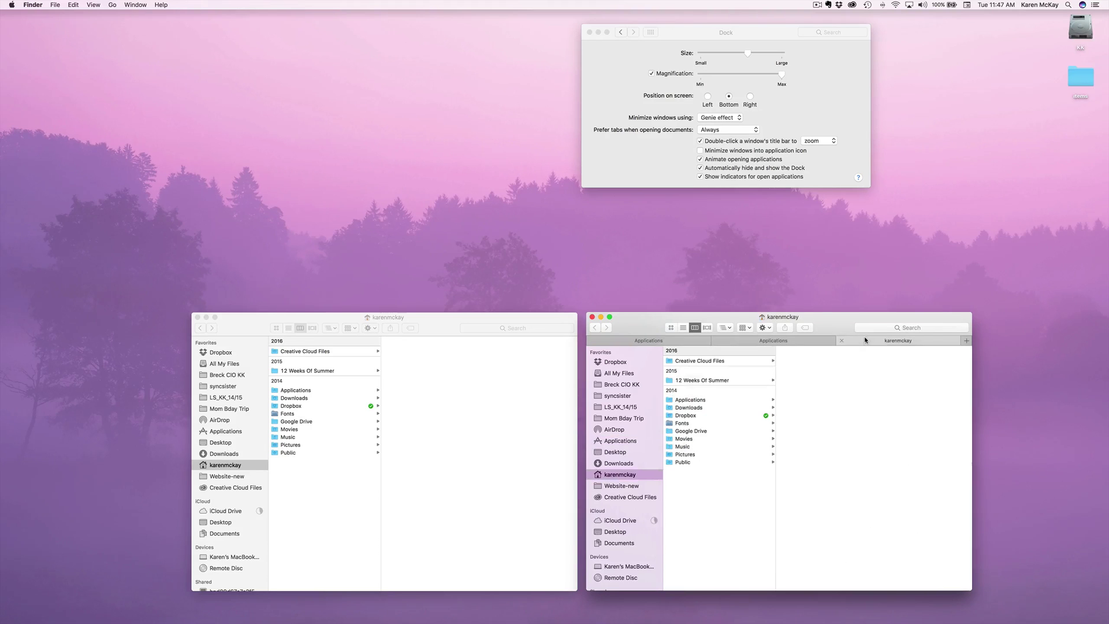
{"action": "left_click", "coordinate": [796, 341]}
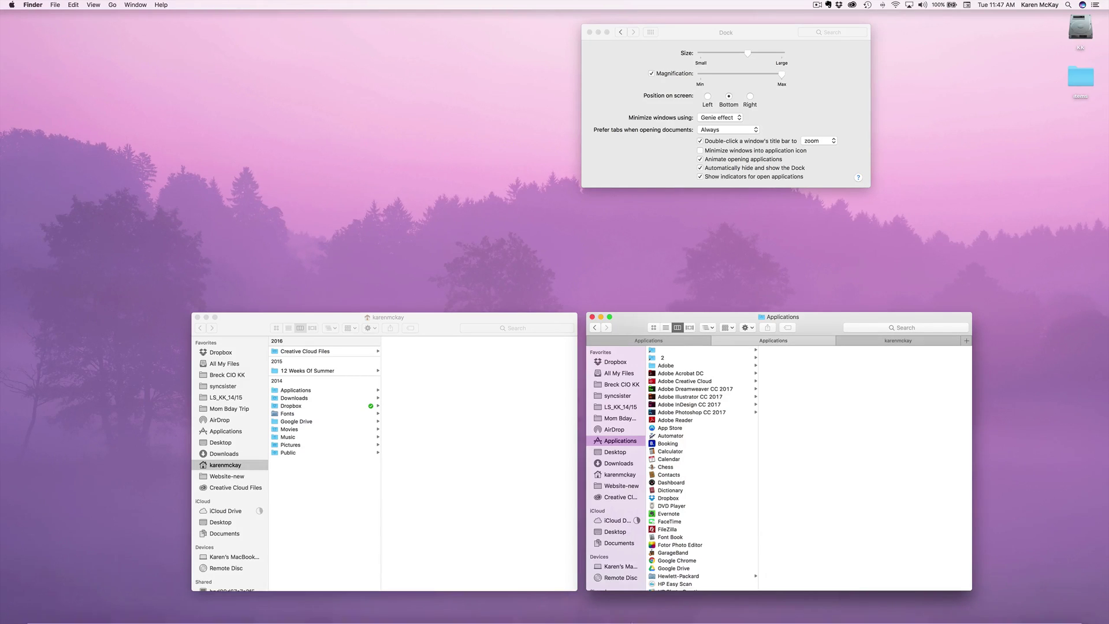
Restore the minimized Geology 101 Report document in Pages, and create a new document from the Visual Report template
{"action": "mouse_move", "coordinate": [774, 621]}
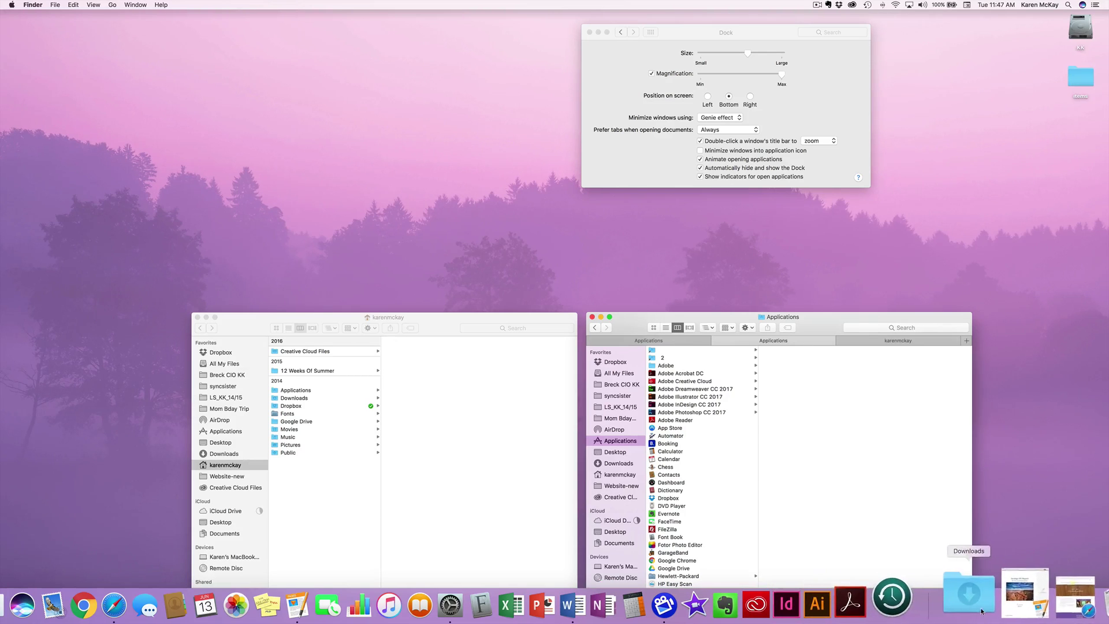
{"action": "left_click", "coordinate": [1006, 604]}
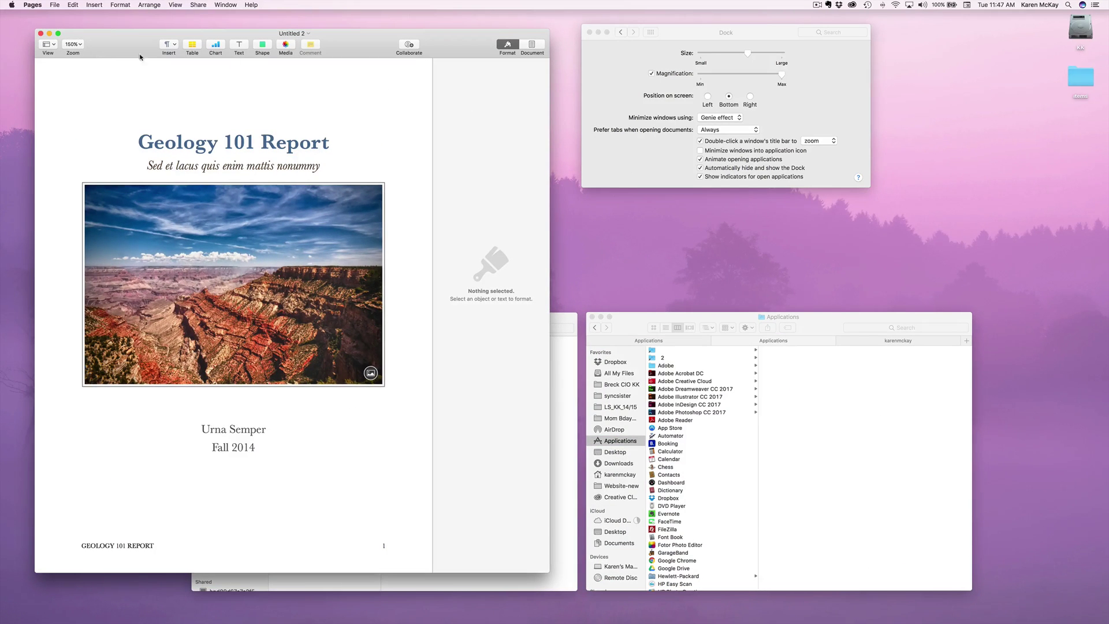
{"action": "left_click", "coordinate": [54, 4]}
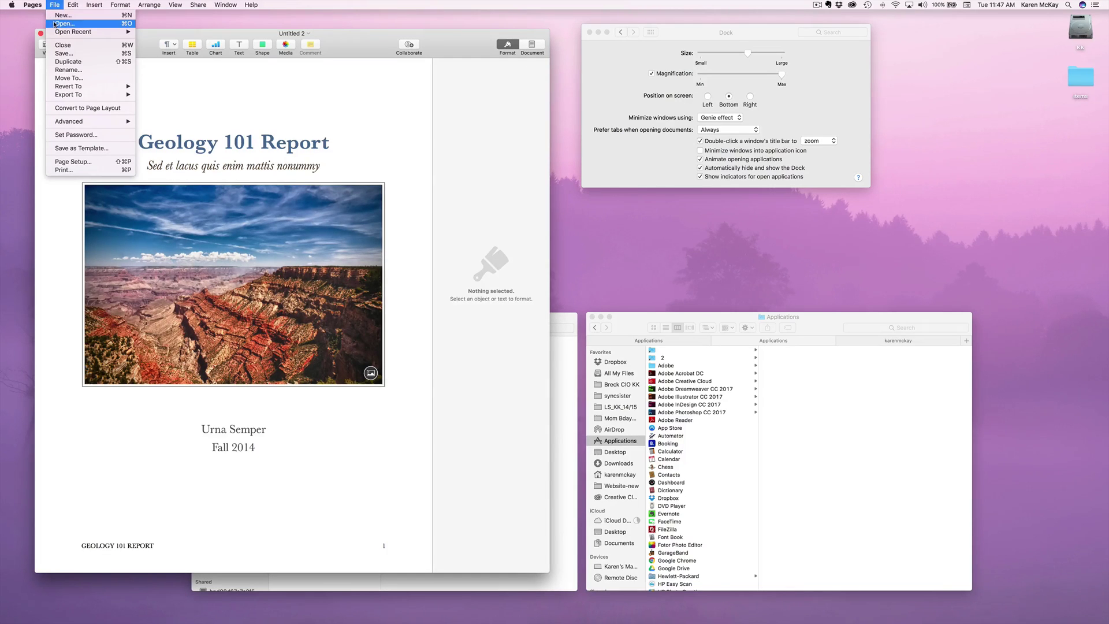
{"action": "left_click", "coordinate": [56, 15]}
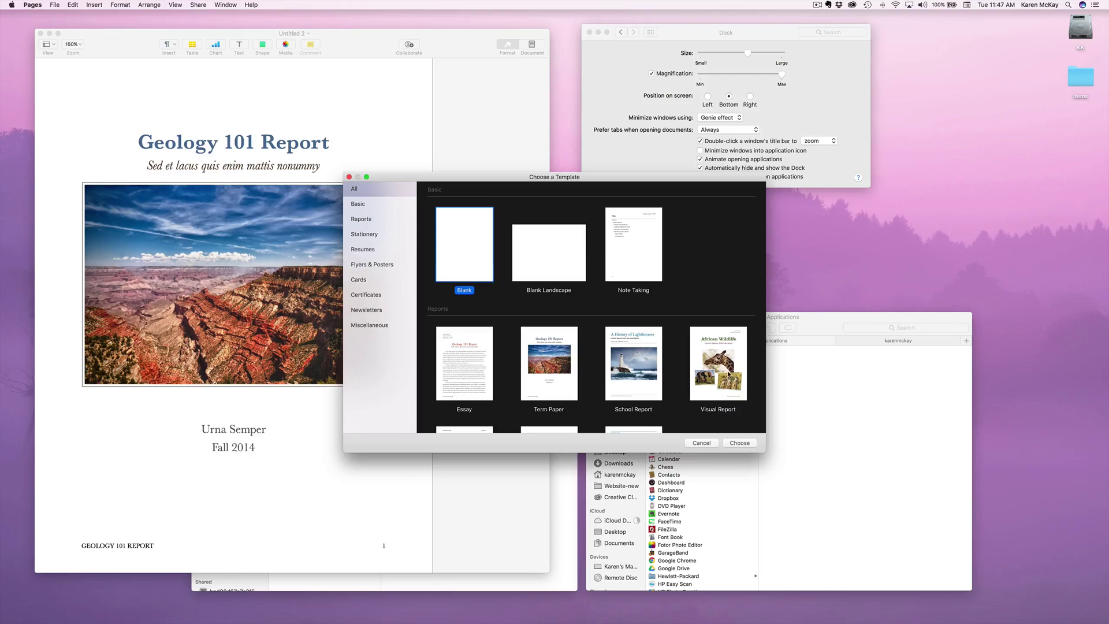
{"action": "left_click", "coordinate": [704, 375]}
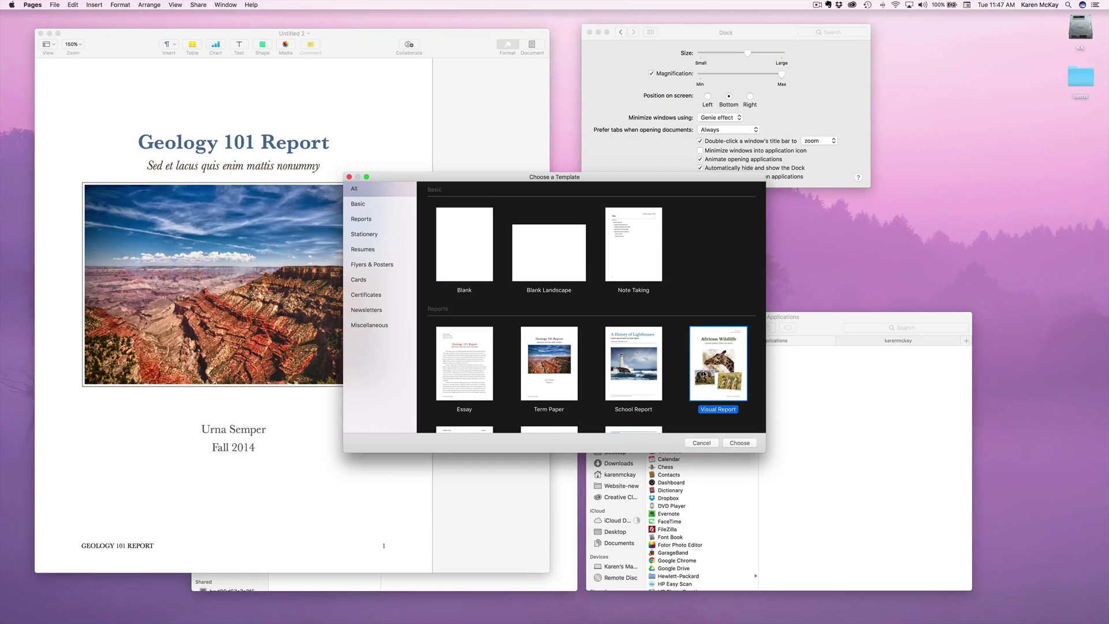
{"action": "left_click", "coordinate": [736, 444]}
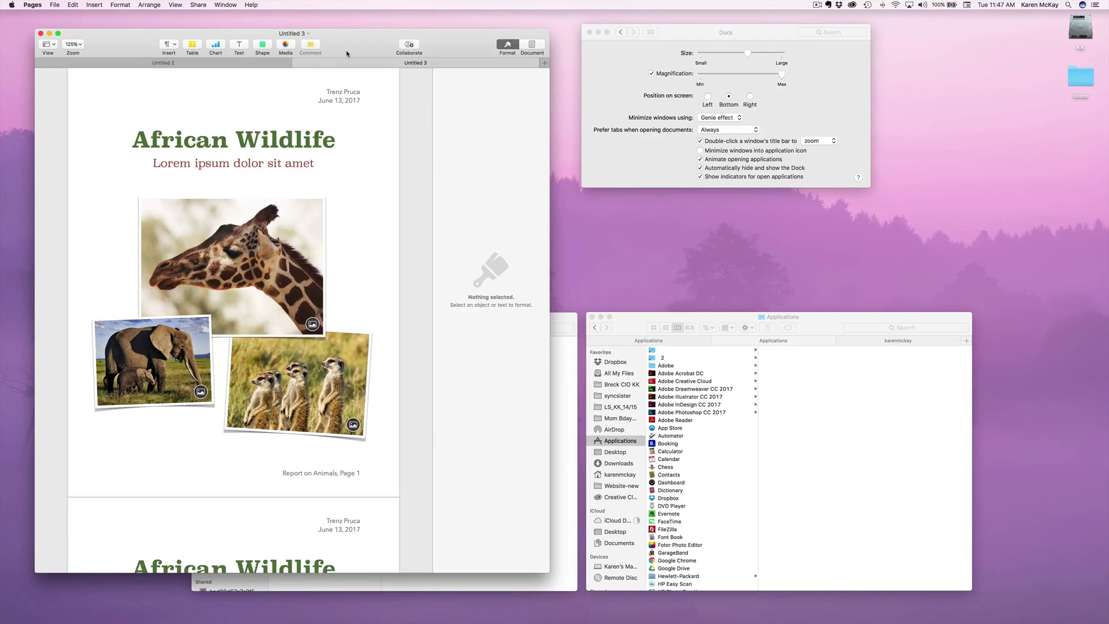
In the Dock preferences, set the preference for tabs when opening documents to Manually
{"action": "left_click", "coordinate": [721, 132]}
{"action": "left_click", "coordinate": [717, 146]}
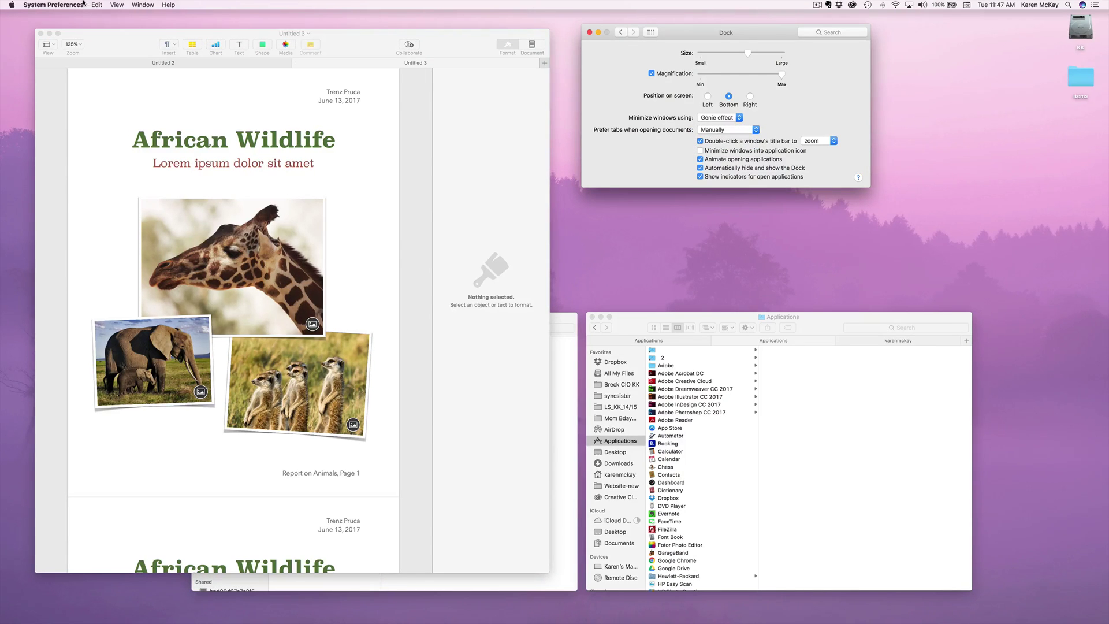
Try the Manually setting in Pages by creating a document from the Blank template, and close that document
{"action": "left_click", "coordinate": [86, 61]}
{"action": "left_click", "coordinate": [55, 4]}
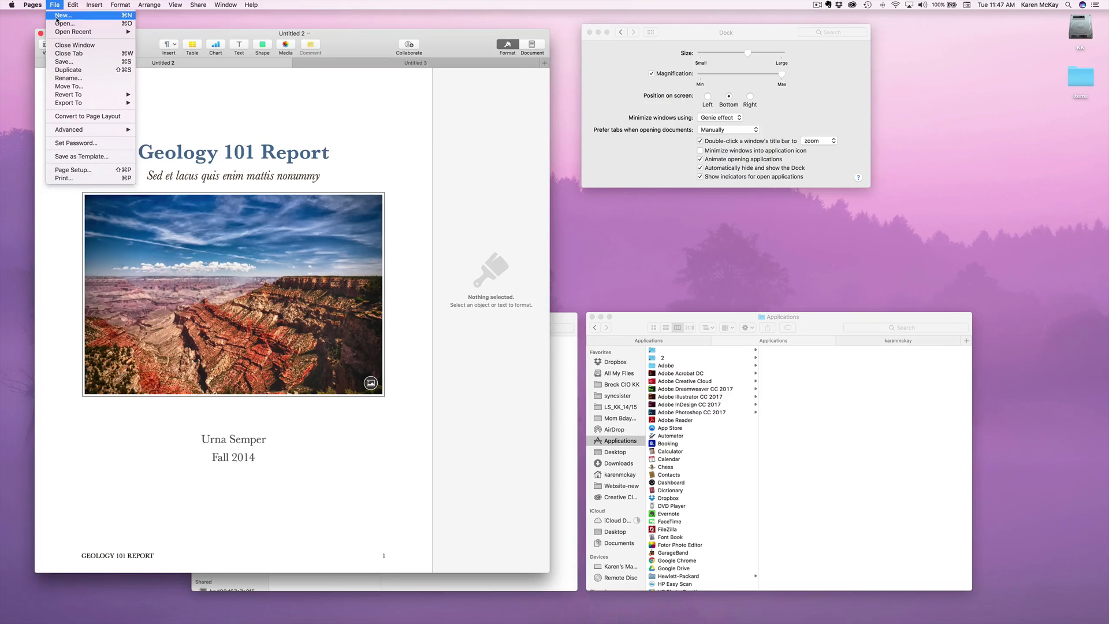
{"action": "left_click", "coordinate": [61, 18]}
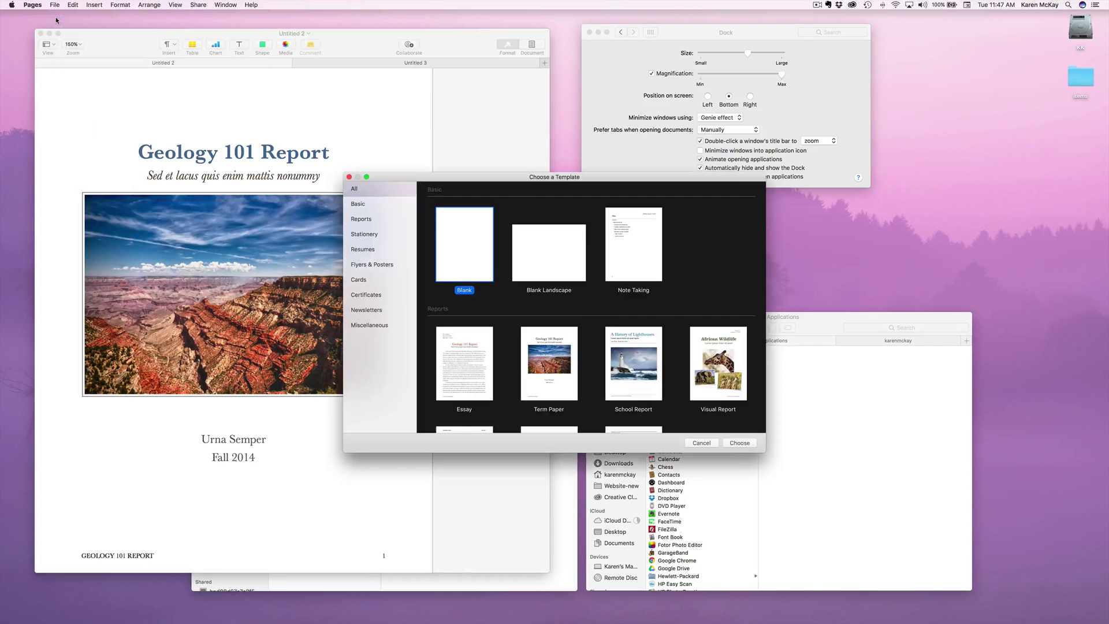
{"action": "double_click", "coordinate": [455, 261]}
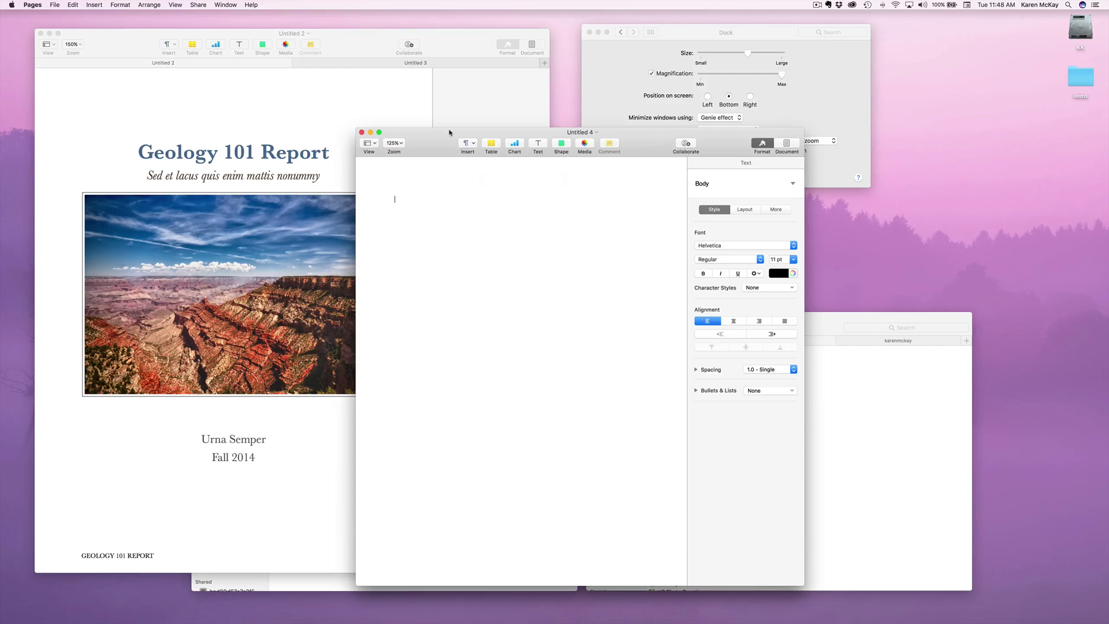
{"action": "left_click_drag", "start_coordinate": [433, 140], "coordinate": [300, 118]}
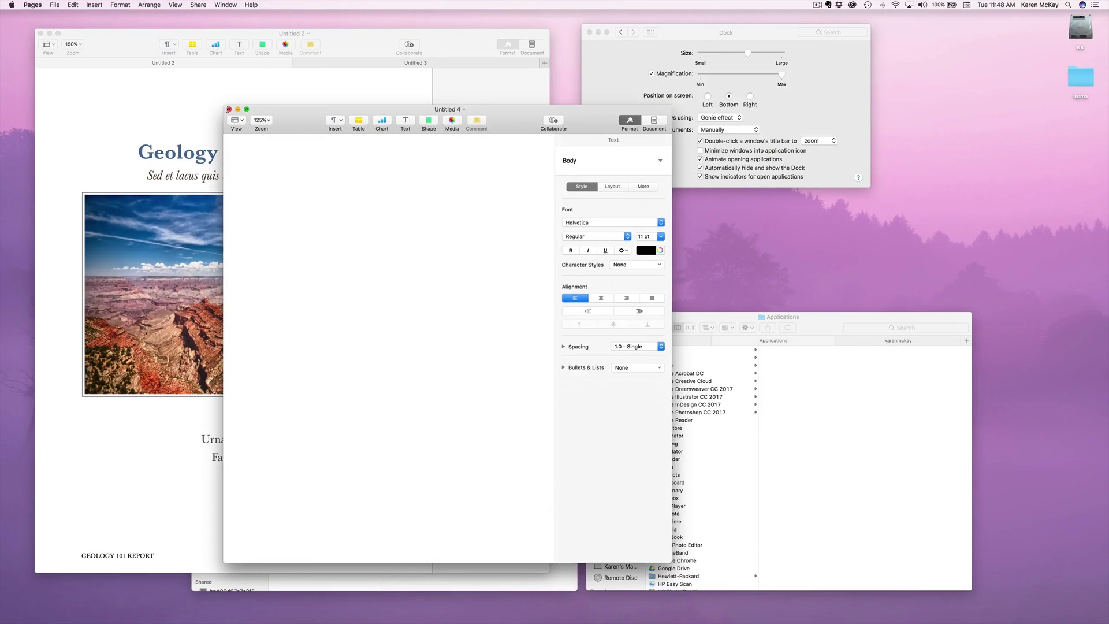
{"action": "left_click", "coordinate": [228, 109]}
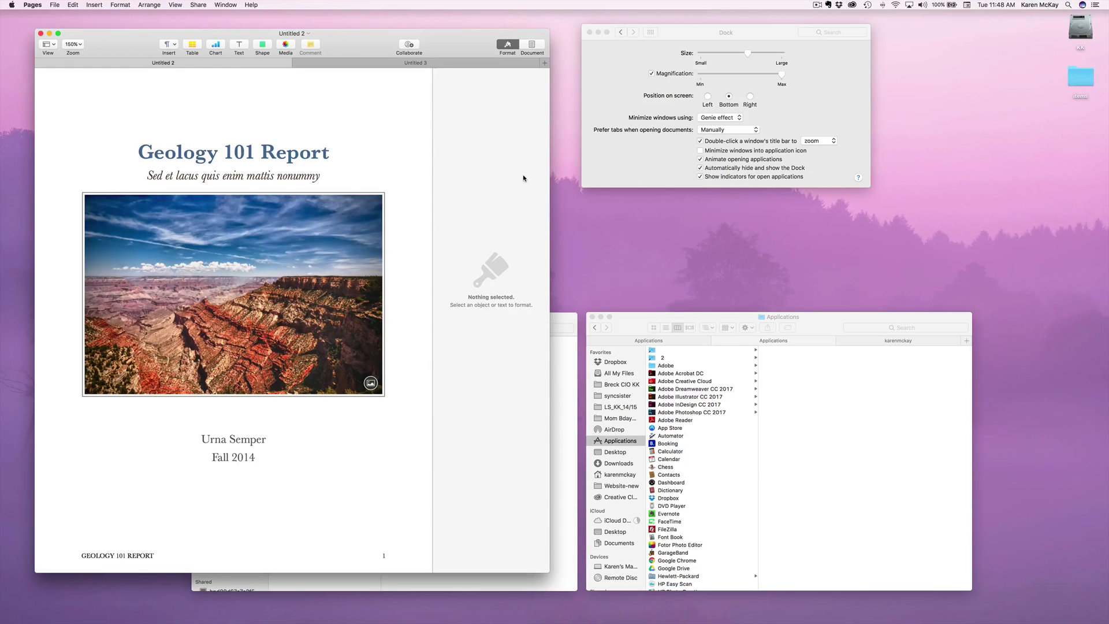
In the Dock preferences, set the preference for tabs when opening documents to In Full Screen Only
{"action": "left_click", "coordinate": [720, 119]}
{"action": "left_click", "coordinate": [759, 119]}
{"action": "left_click", "coordinate": [750, 129]}
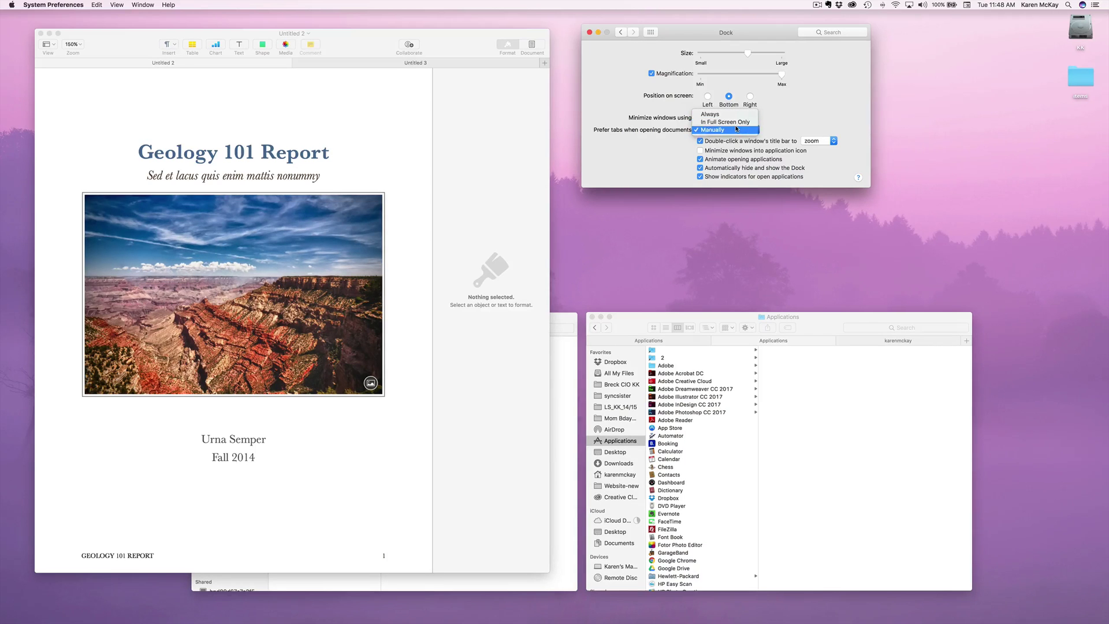
{"action": "left_click", "coordinate": [736, 123]}
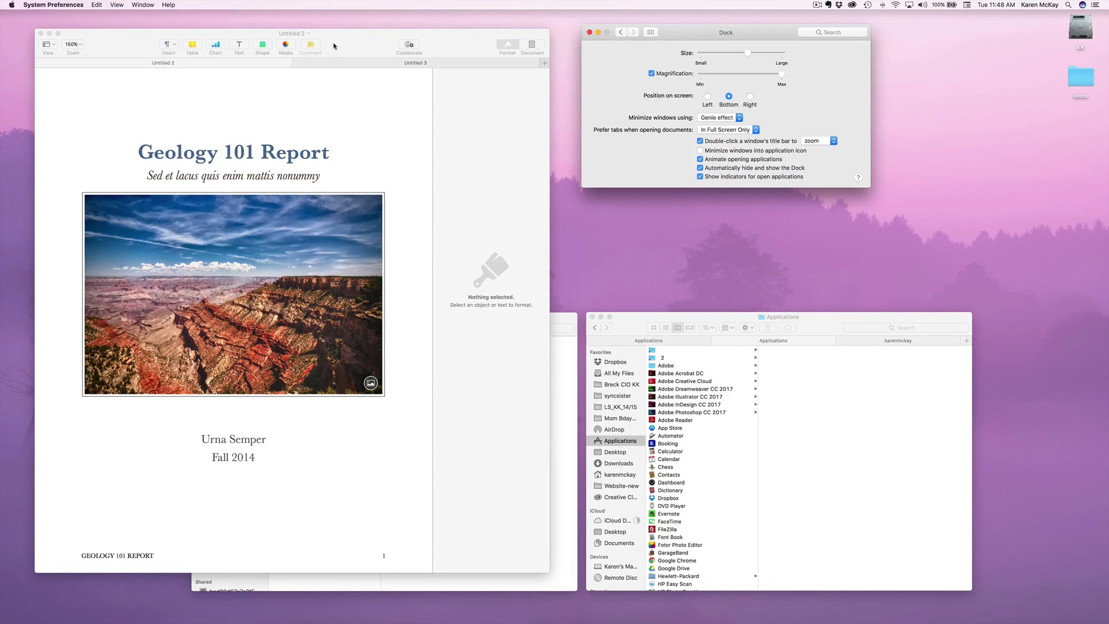
Zoom the Geology 101 Report window in Pages using its title bar, and minimize the window to the Dock
{"action": "left_click", "coordinate": [253, 64]}
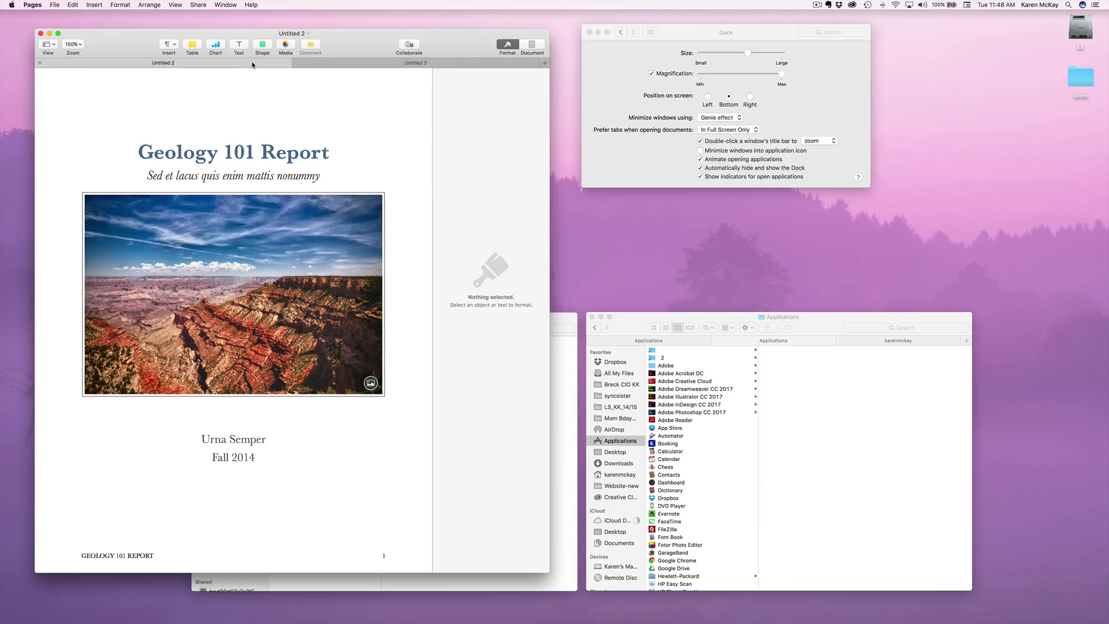
{"action": "double_click", "coordinate": [353, 37]}
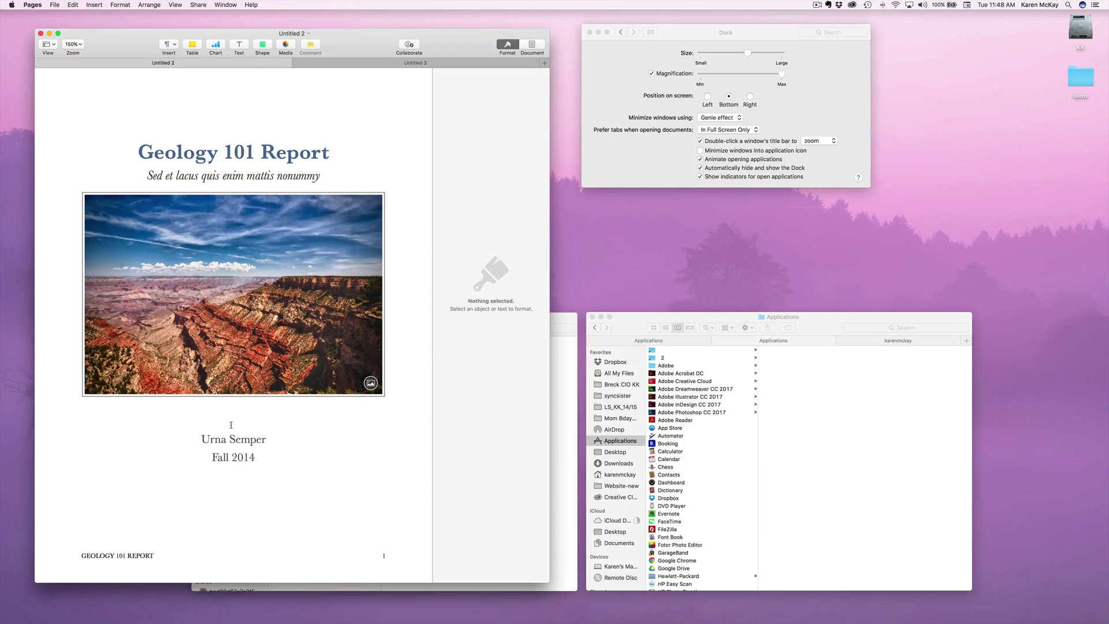
{"action": "left_click", "coordinate": [50, 34]}
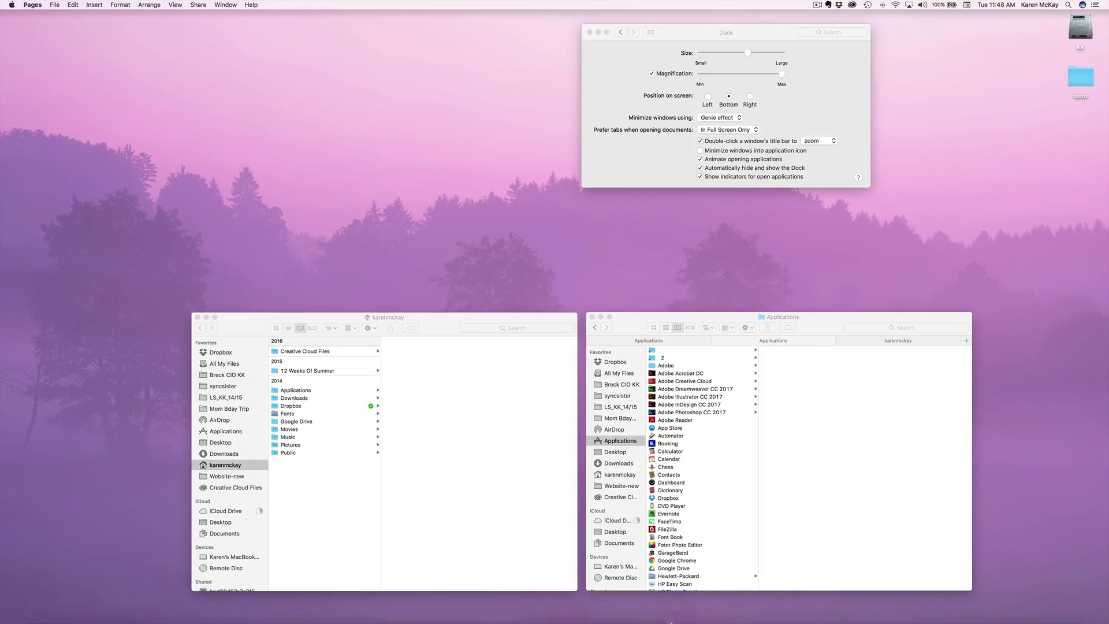
Restore the syncsisters.com Safari window from the Dock, and use its title bar to zoom it and return it to its previous size
{"action": "mouse_move", "coordinate": [670, 622]}
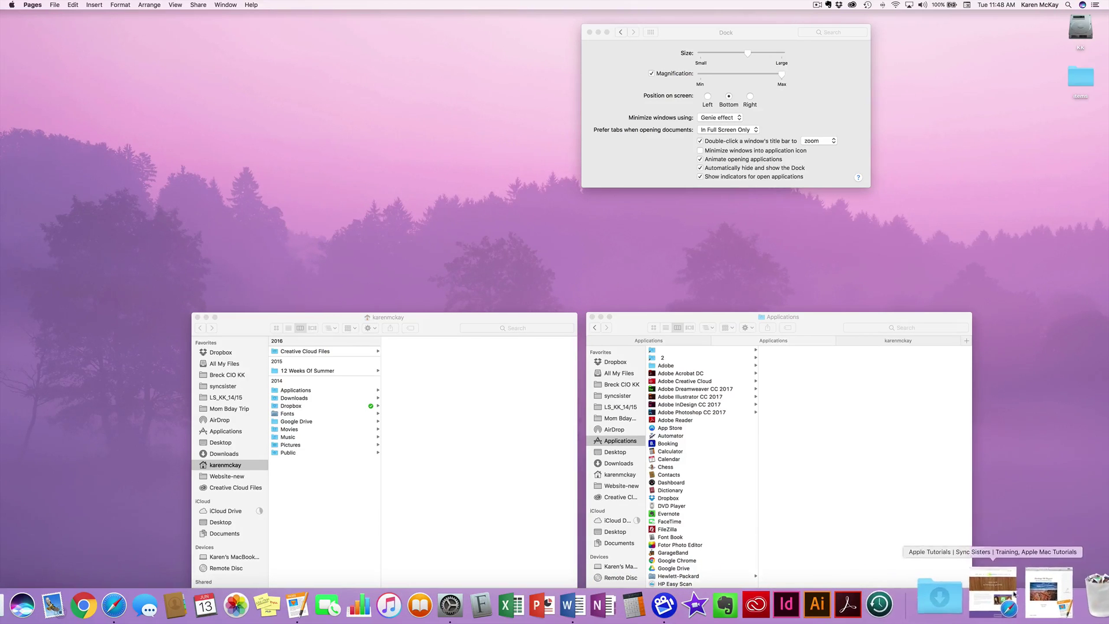
{"action": "left_click", "coordinate": [989, 598]}
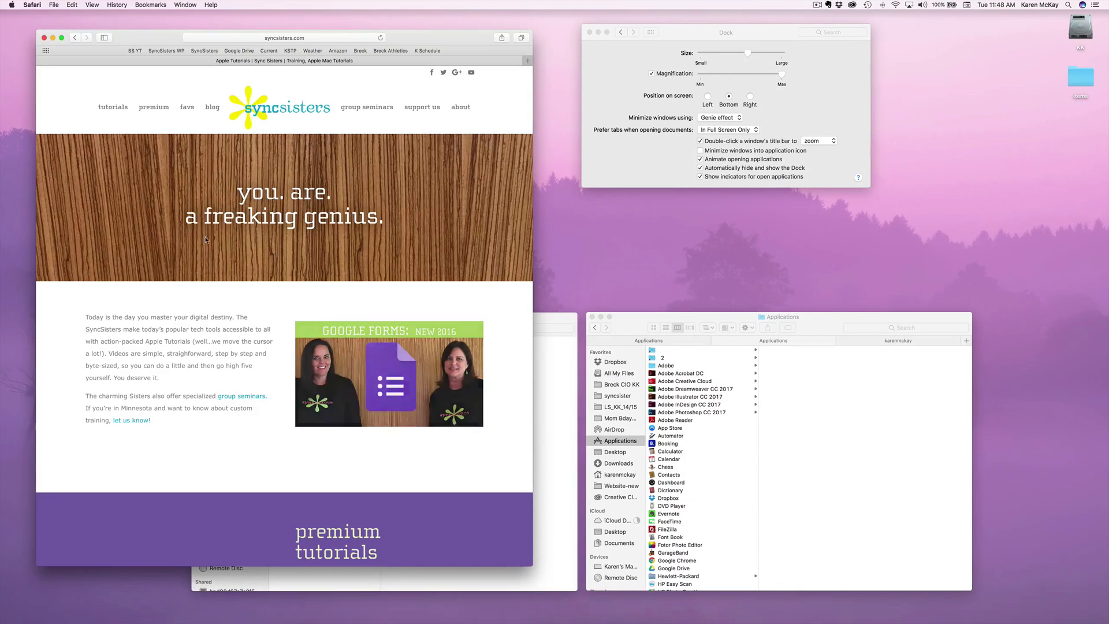
{"action": "double_click", "coordinate": [137, 35]}
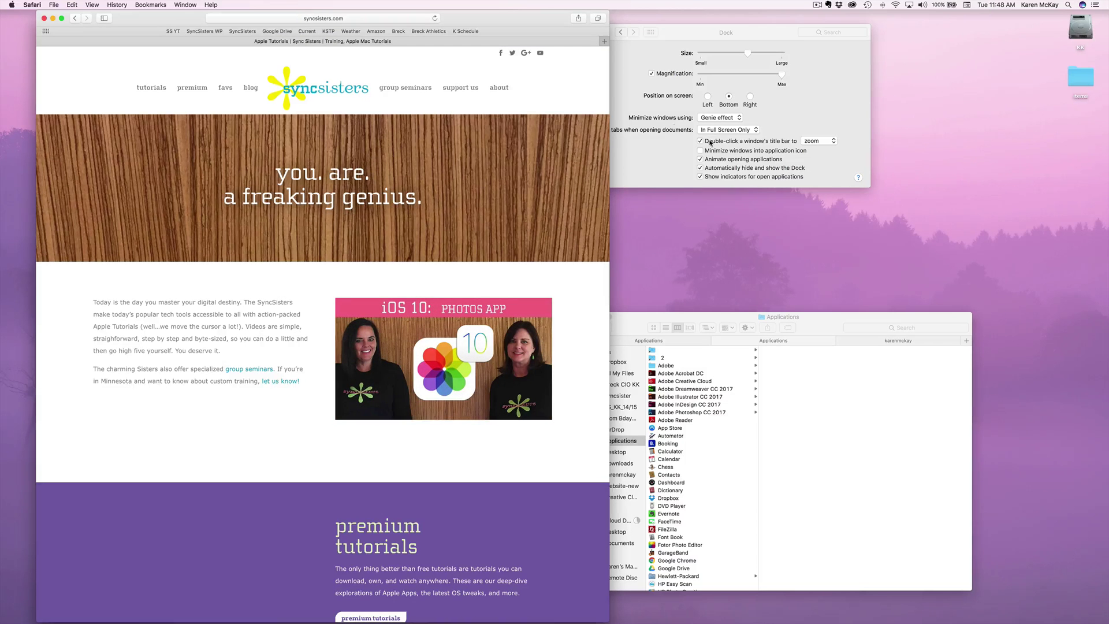
{"action": "double_click", "coordinate": [477, 17]}
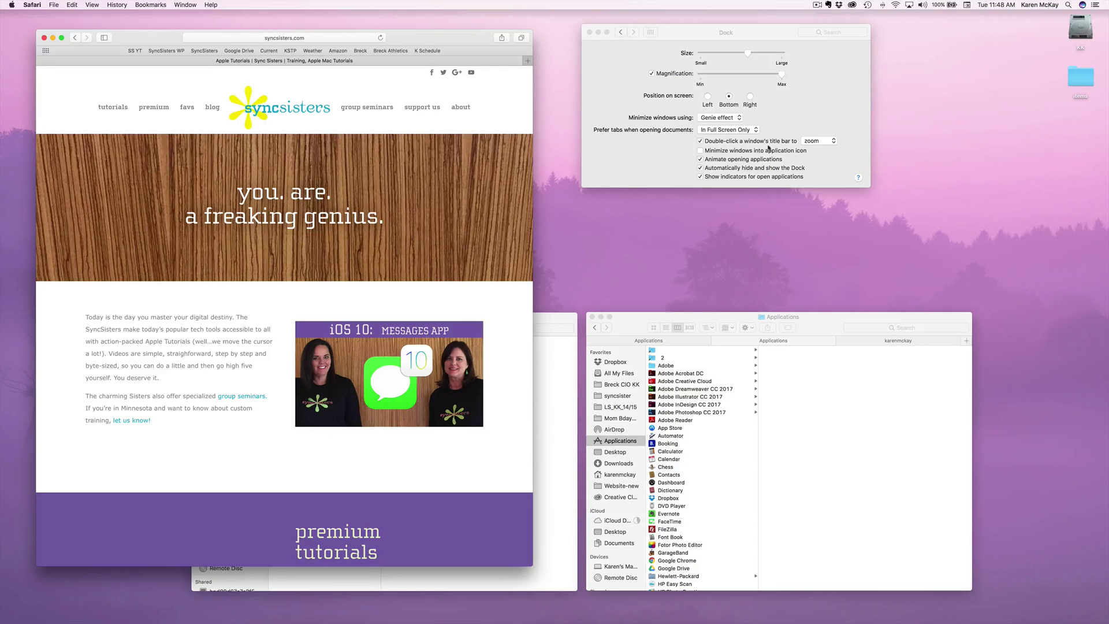
Set the title bar double-click action to minimize in the Dock preferences, and try it on the syncsisters.com Safari window
{"action": "left_click", "coordinate": [817, 143]}
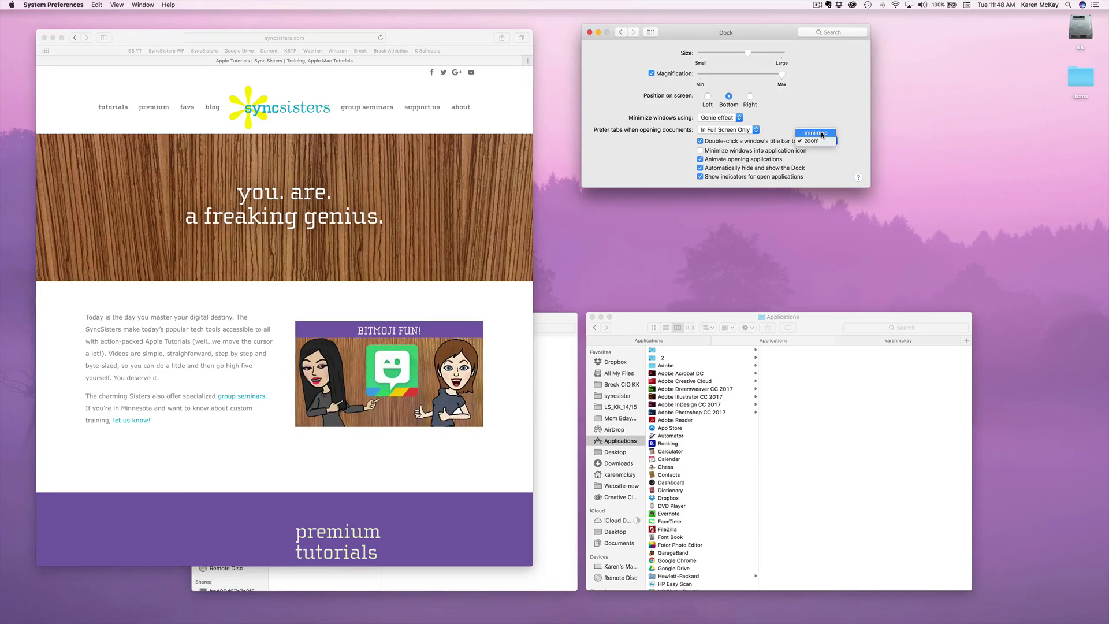
{"action": "left_click", "coordinate": [822, 134]}
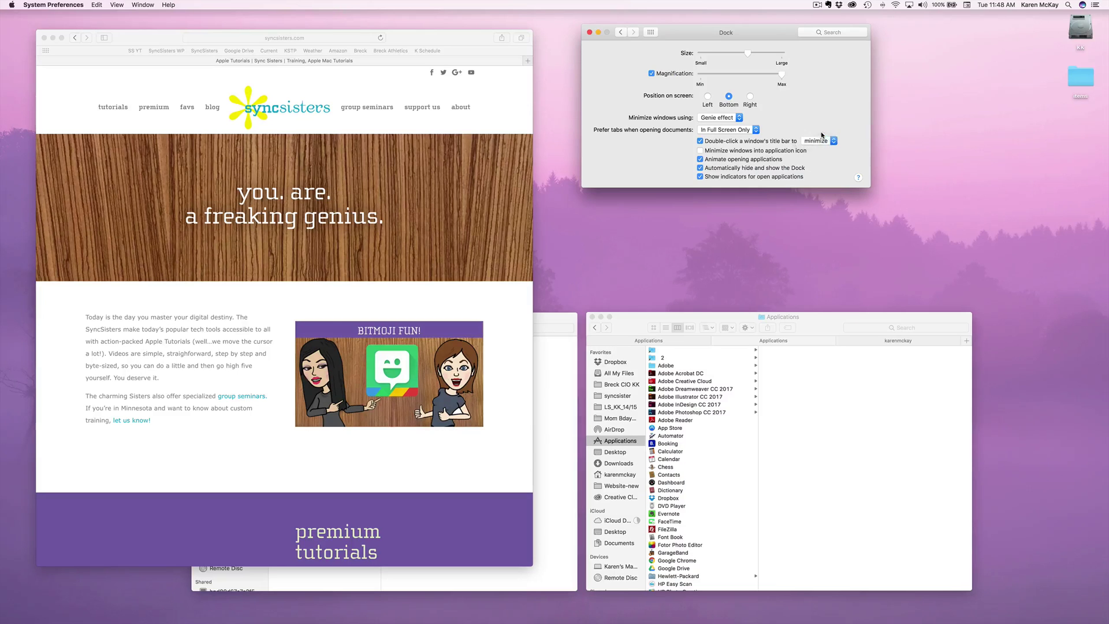
{"action": "double_click", "coordinate": [427, 33]}
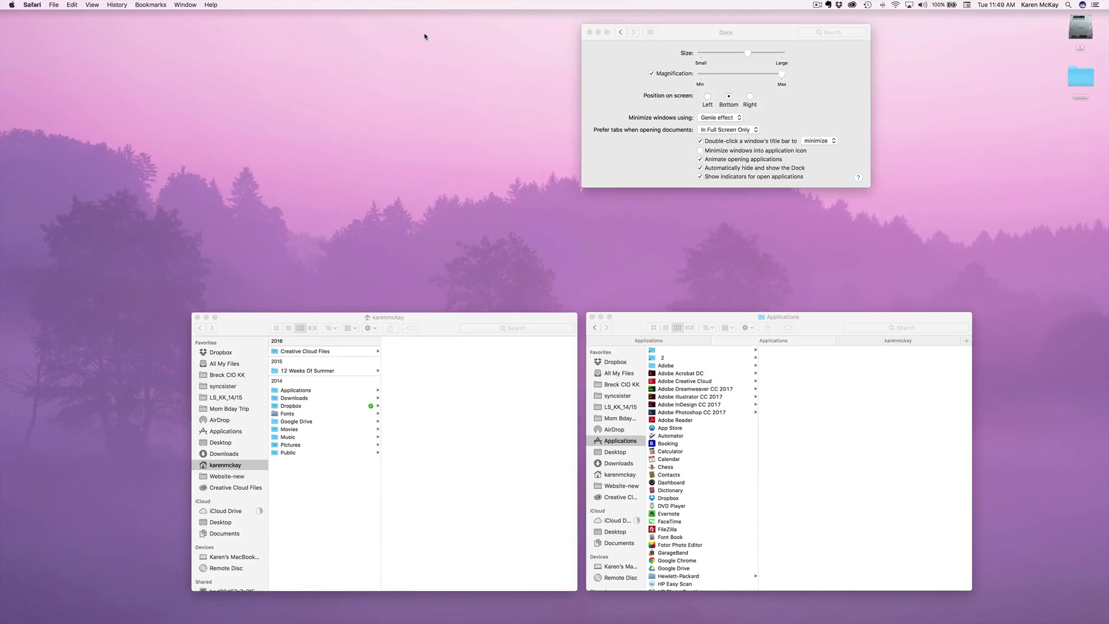
Restore the minimized Geology 101 Report window in Pages from the Dock, and reveal the hidden Dock again
{"action": "mouse_move", "coordinate": [739, 622]}
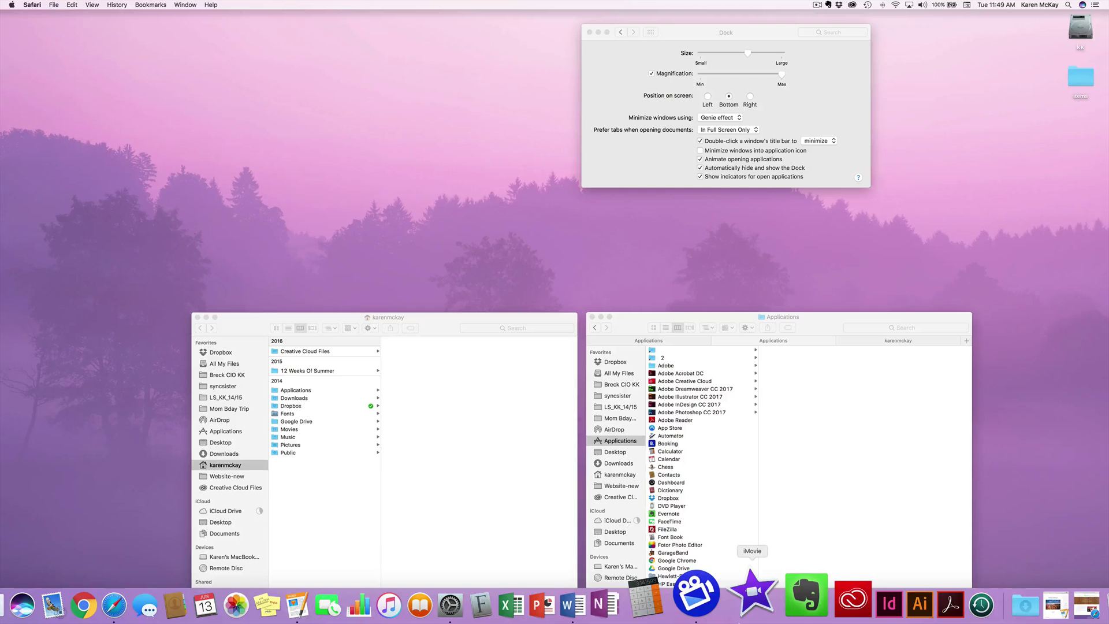
{"action": "left_click", "coordinate": [1004, 606]}
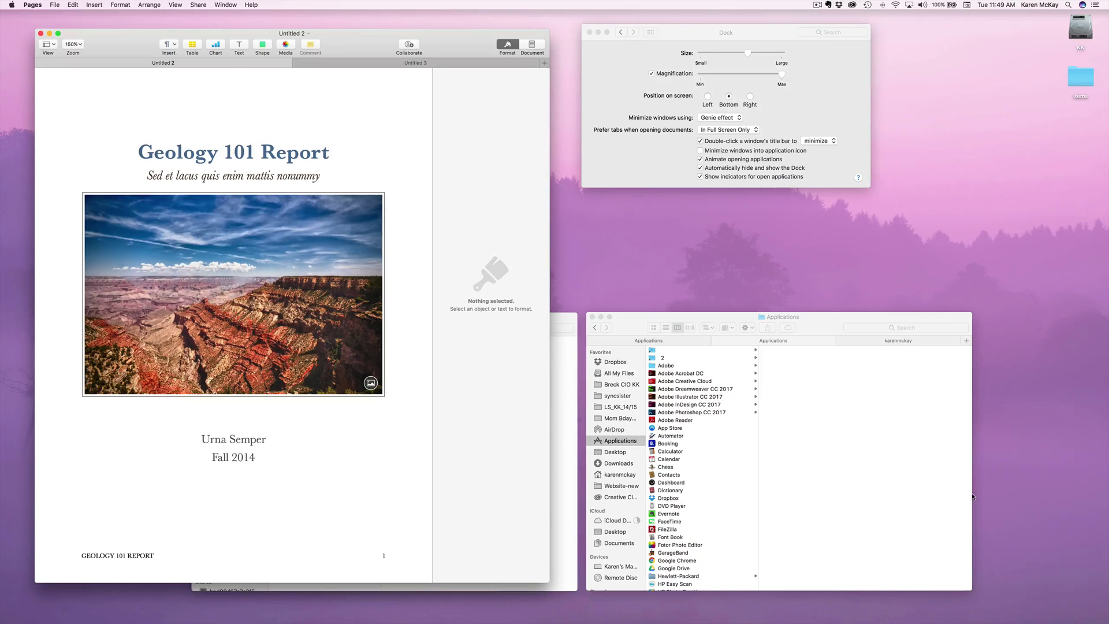
{"action": "mouse_move", "coordinate": [976, 621]}
{"action": "mouse_move", "coordinate": [700, 621]}
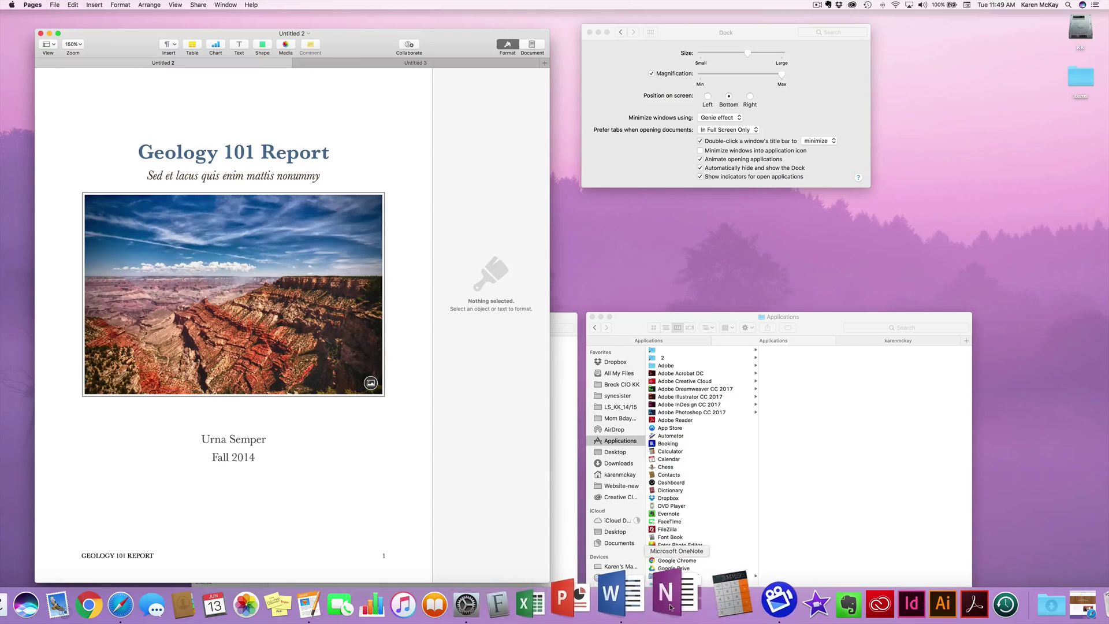
Launch Microsoft Excel from the Dock to demonstrate the opening animation, and quit it again
{"action": "left_click", "coordinate": [588, 612]}
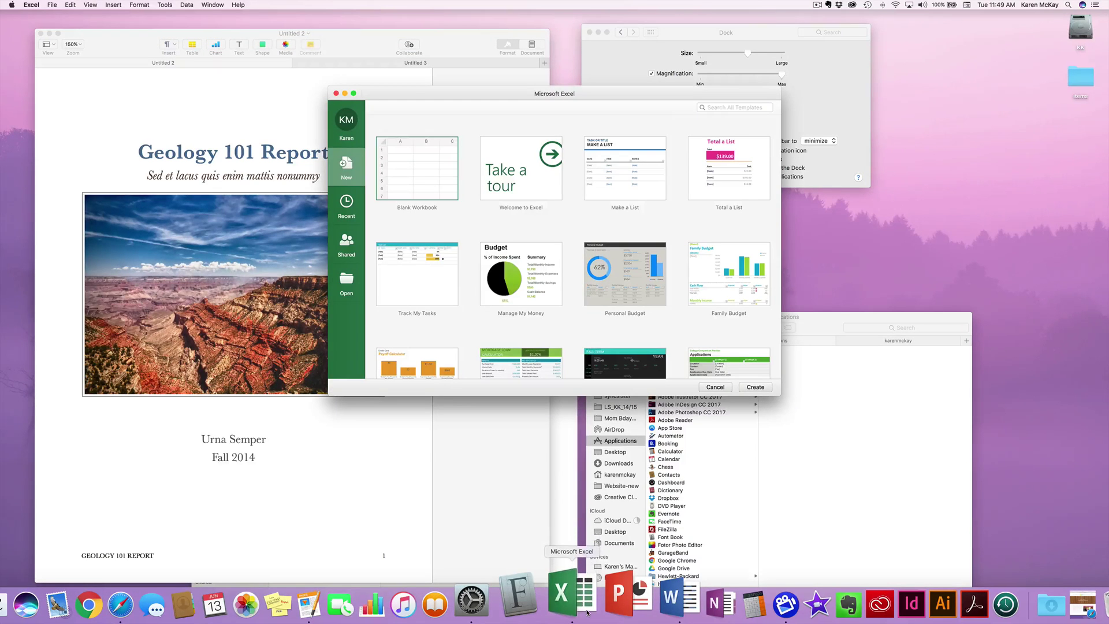
{"action": "left_click", "coordinate": [50, 4]}
{"action": "left_click", "coordinate": [57, 3]}
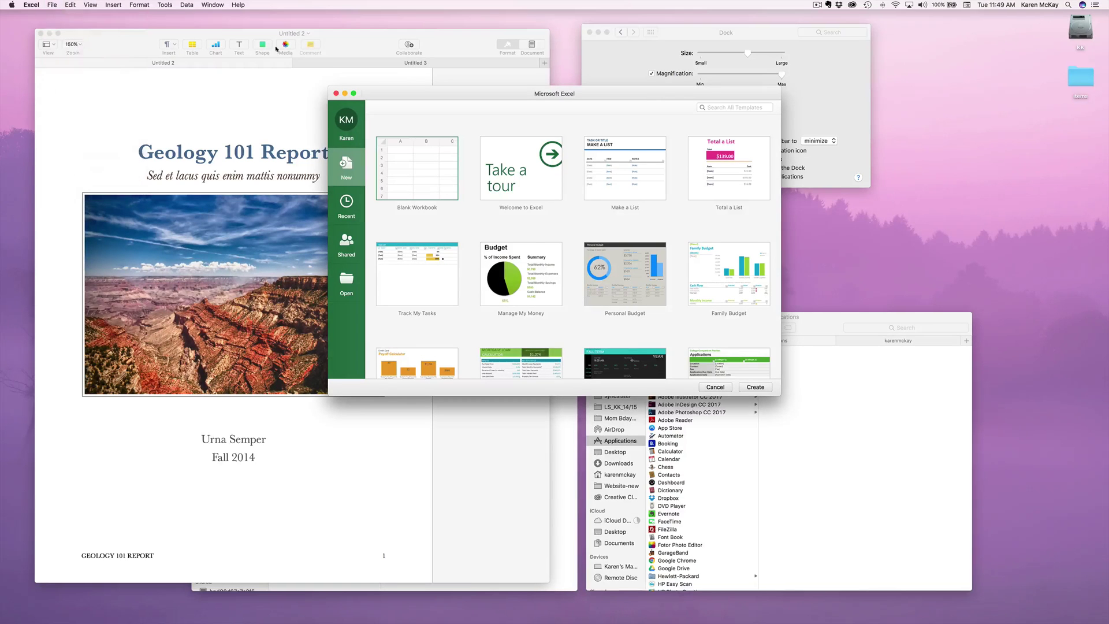
{"action": "left_click", "coordinate": [22, 5]}
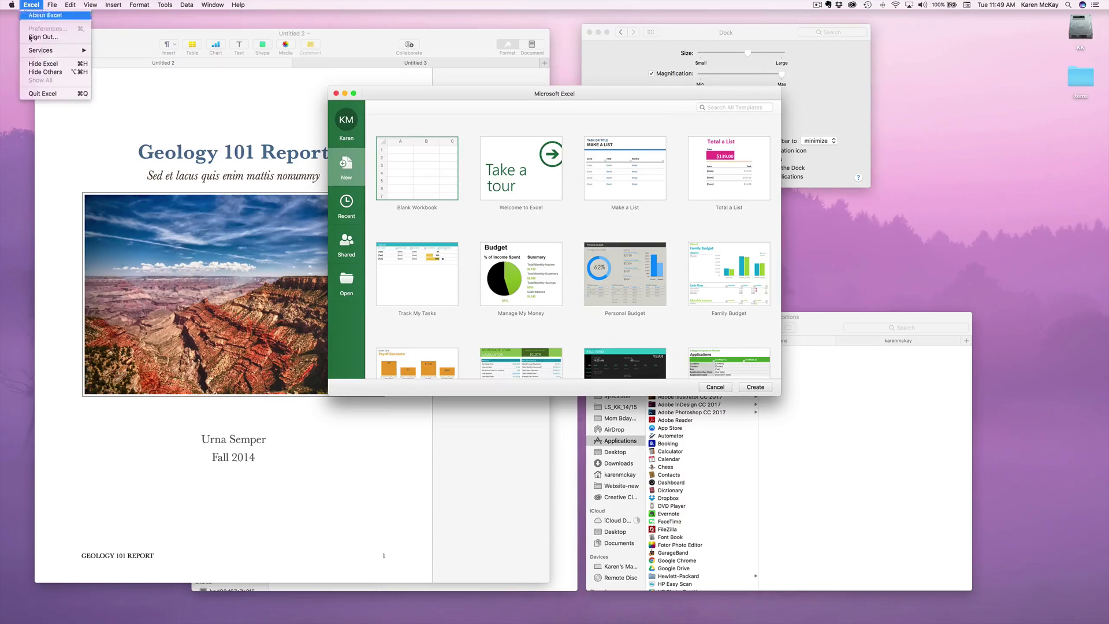
{"action": "left_click", "coordinate": [40, 94]}
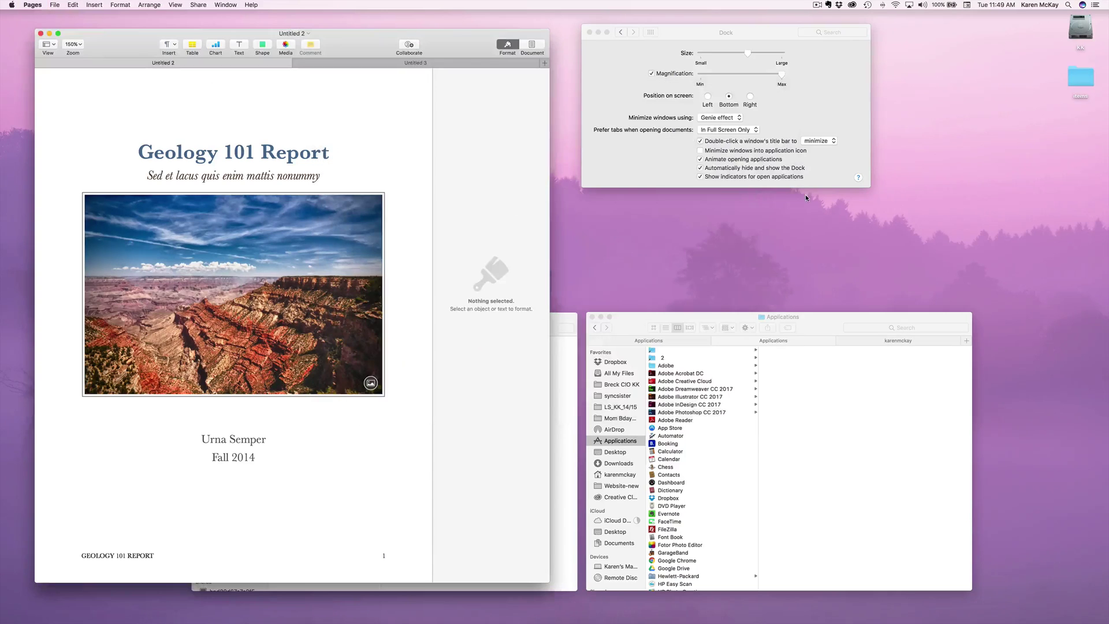
Switch automatic hiding of the Dock off and back on, and reveal the hidden Dock to examine the open-application indicators
{"action": "left_click", "coordinate": [740, 169]}
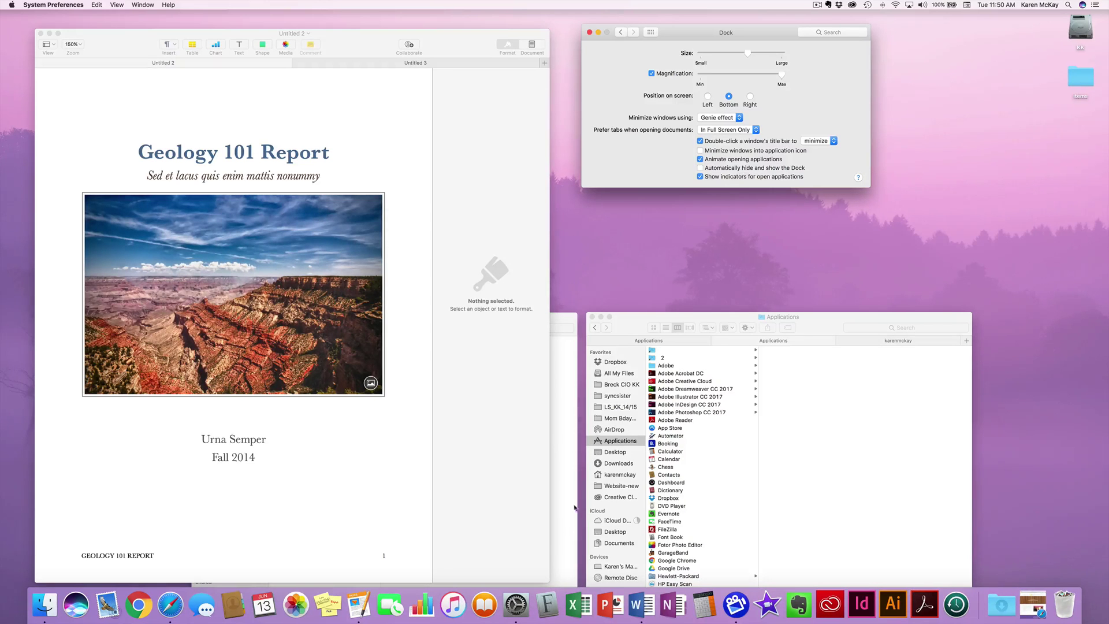
{"action": "left_click", "coordinate": [720, 169]}
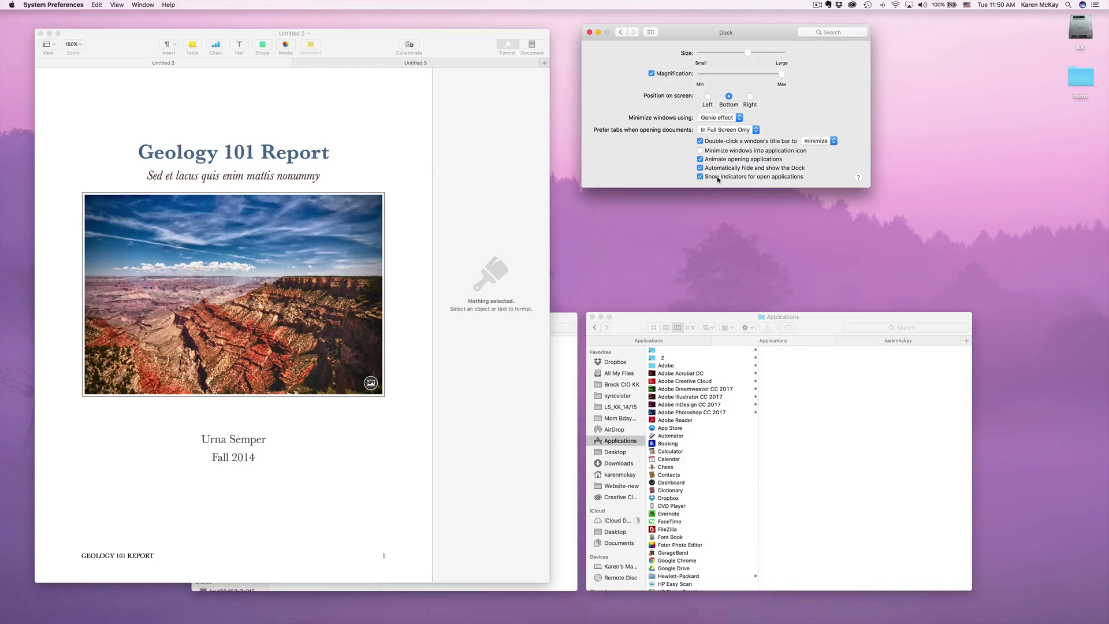
{"action": "mouse_move", "coordinate": [658, 612]}
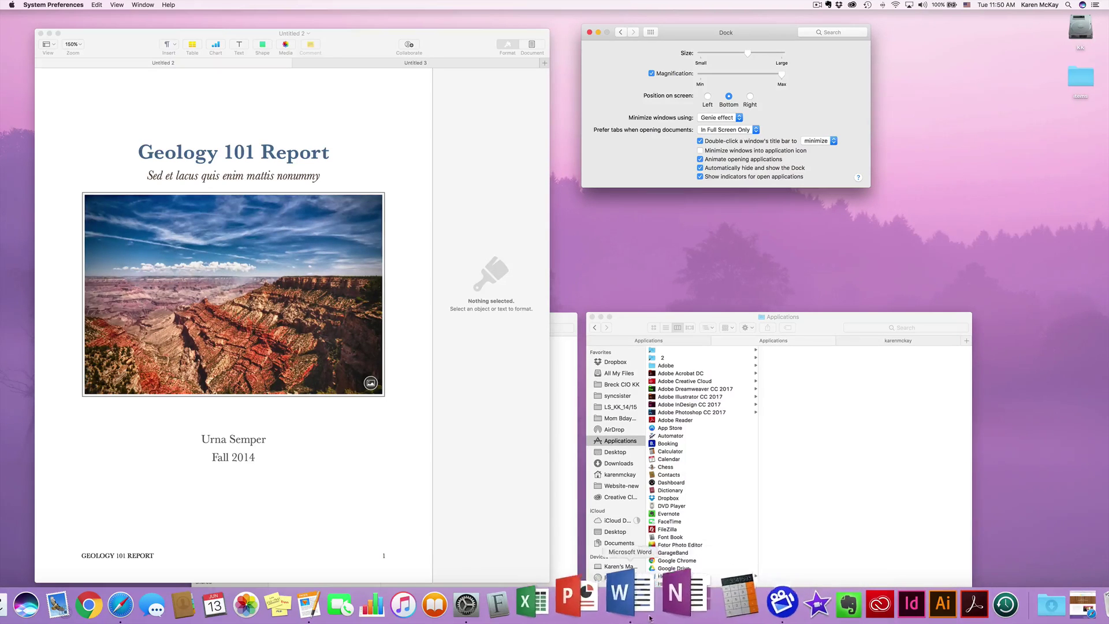
{"action": "left_click", "coordinate": [642, 617]}
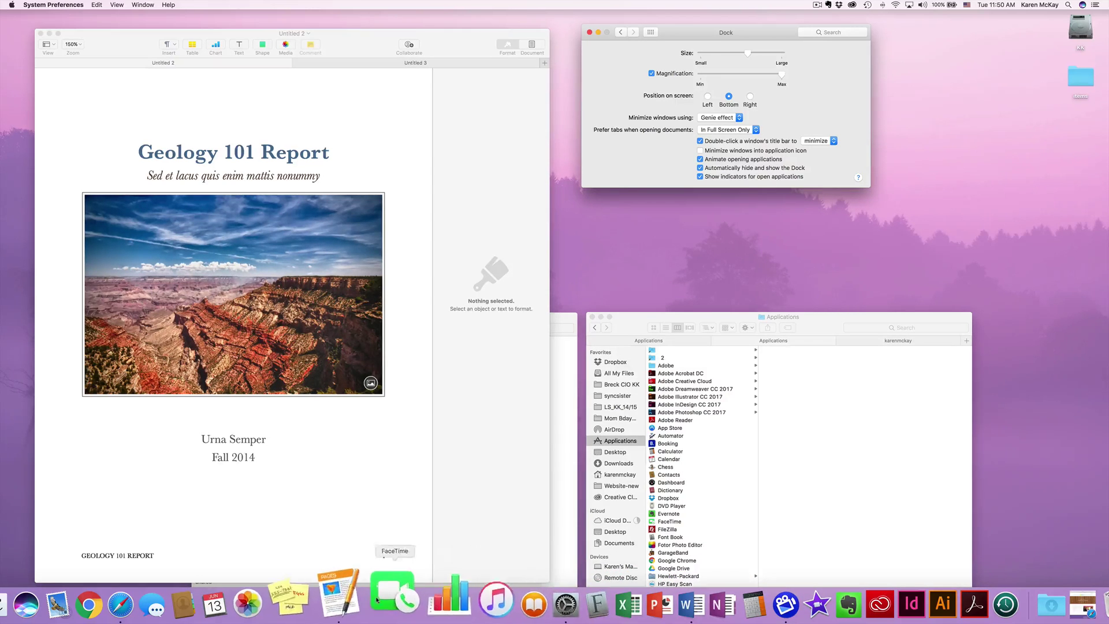
Bring Pages and Safari to the front from the Dock one after the other, and hide each application
{"action": "left_click", "coordinate": [357, 603]}
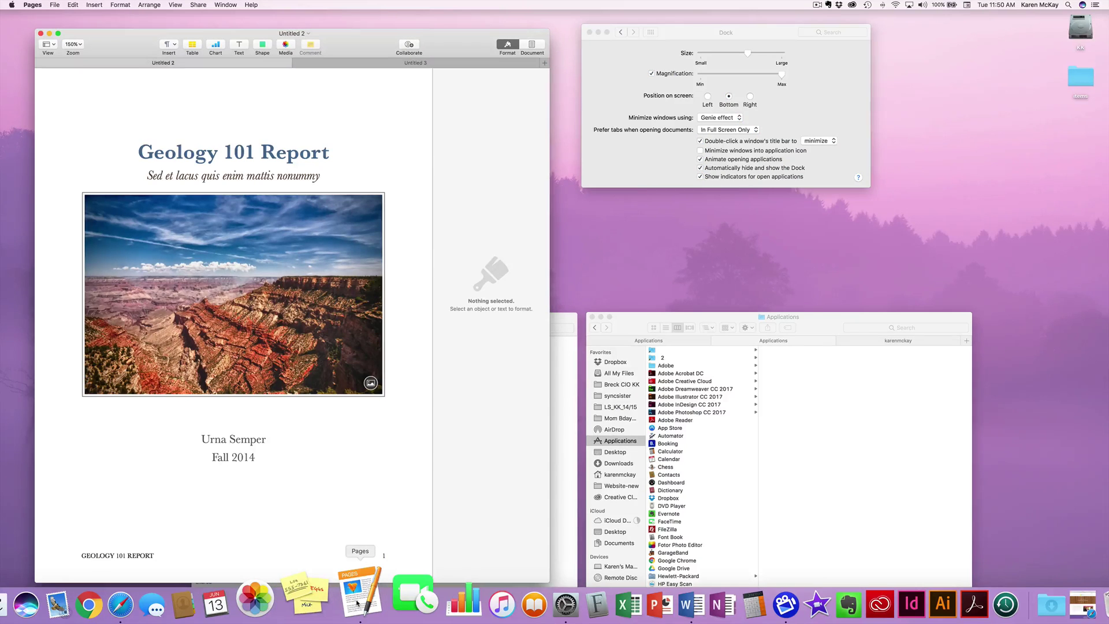
{"action": "key", "text": "super+h"}
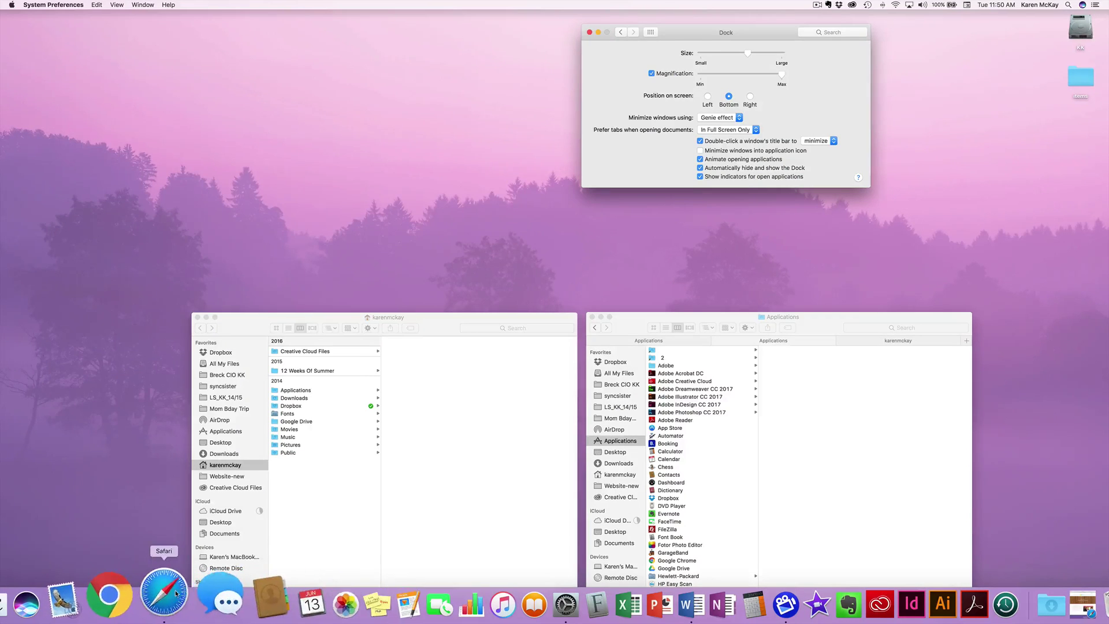
{"action": "left_click", "coordinate": [177, 592]}
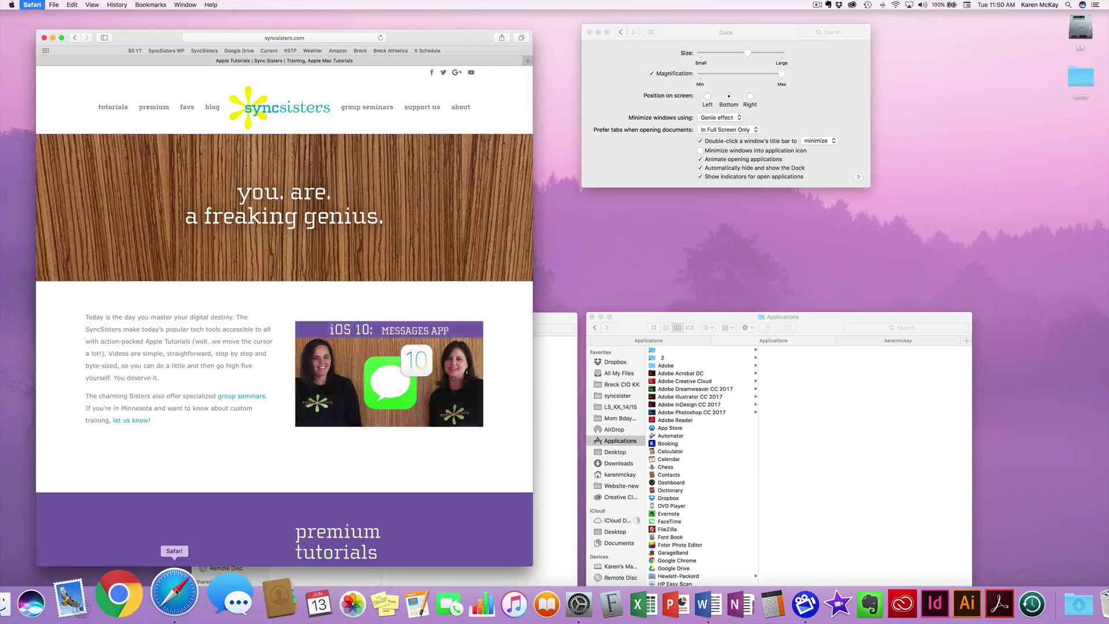
{"action": "key", "text": "super+h"}
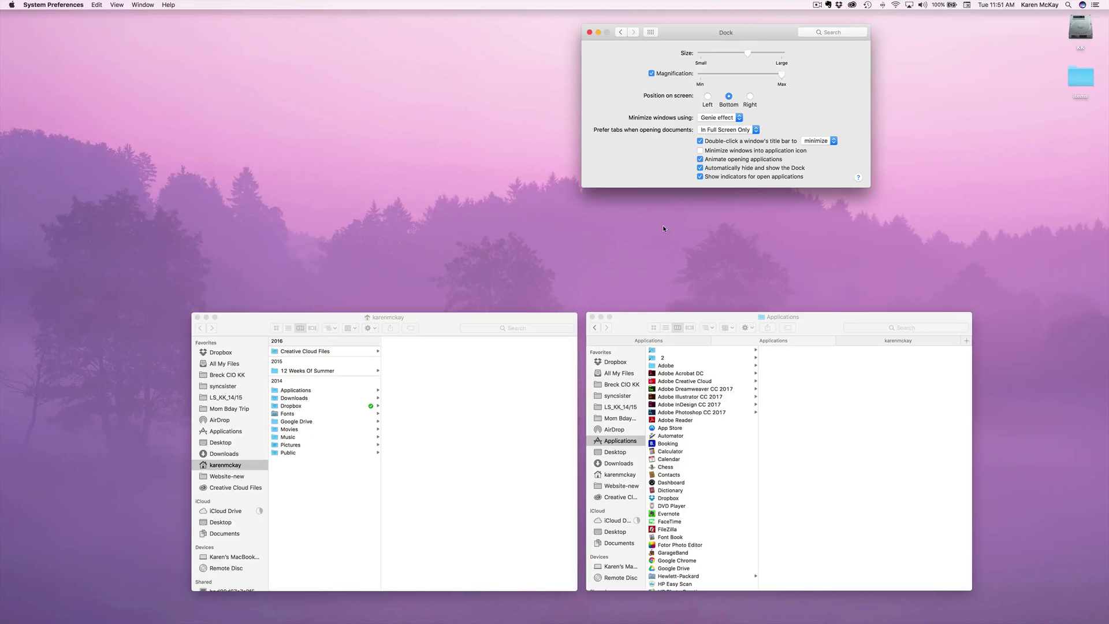
Close both Finder windows and the Dock preferences window to clear the desktop
{"action": "left_click", "coordinate": [197, 317]}
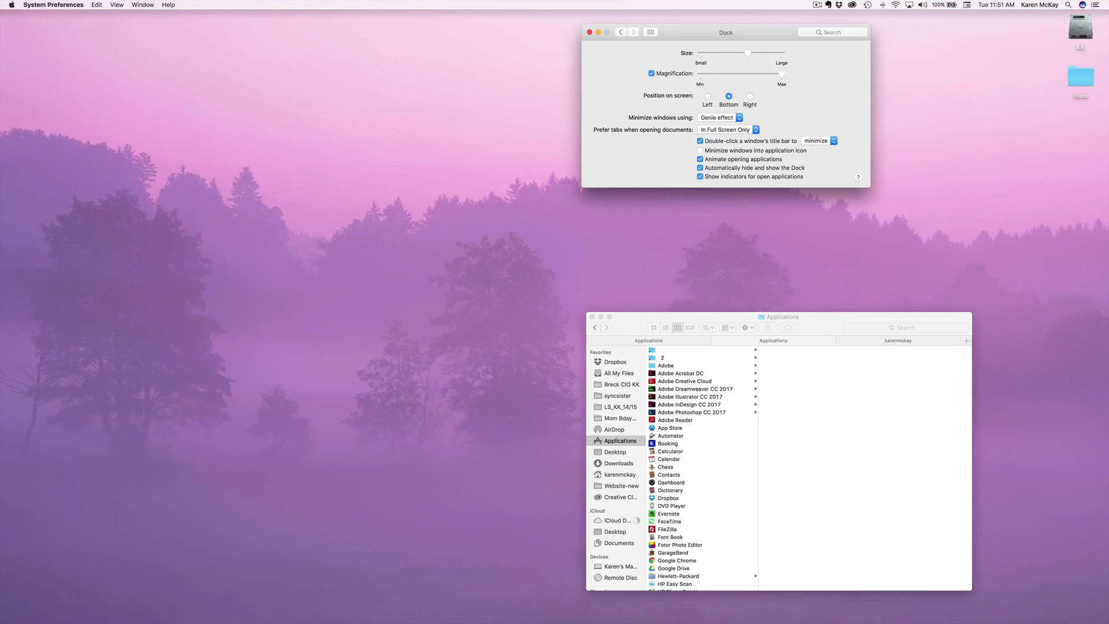
{"action": "left_click", "coordinate": [591, 316]}
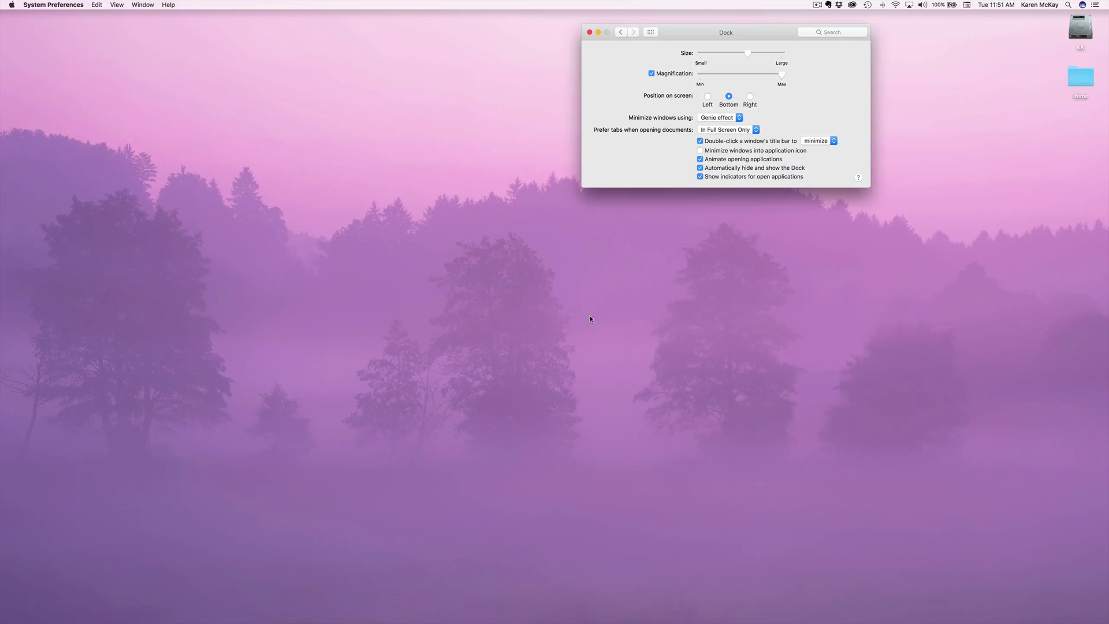
{"action": "left_click", "coordinate": [590, 32]}
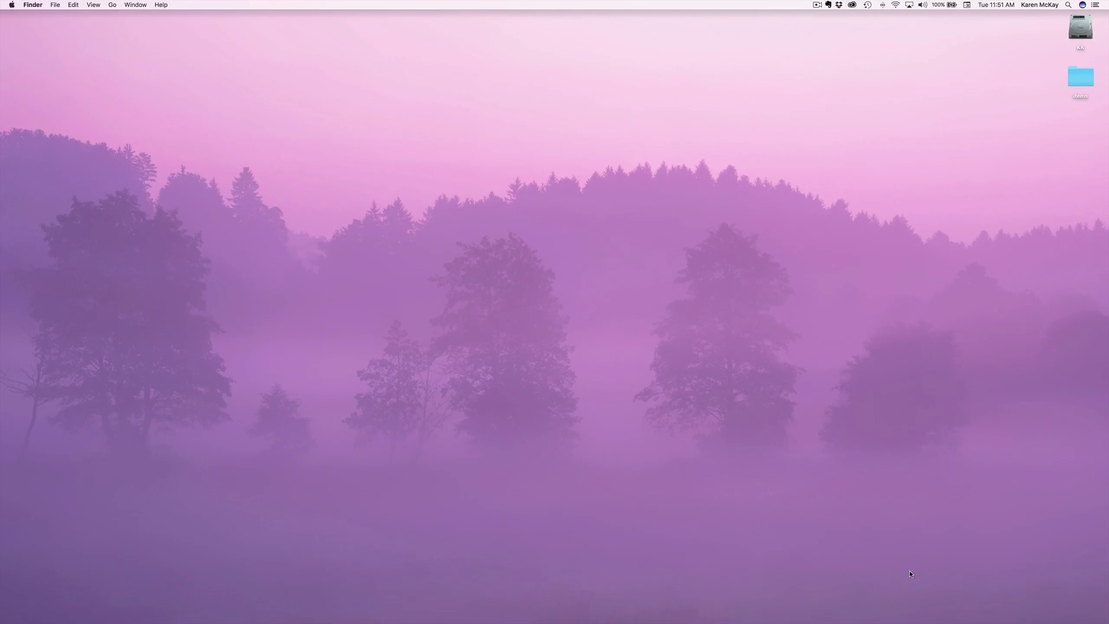
Try resizing the Dock with its divider, and view the Options for the Adobe Creative Cloud icon in the Dock
{"action": "mouse_move", "coordinate": [909, 622]}
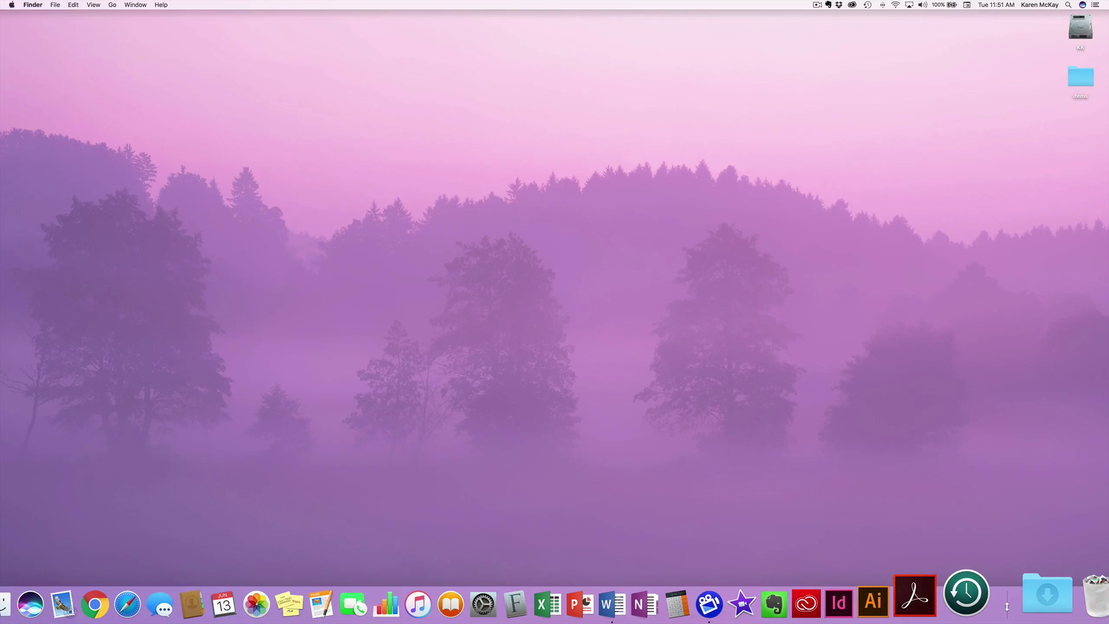
{"action": "mouse_move", "coordinate": [1005, 606]}
{"action": "left_mouse_down"}
{"action": "mouse_move", "coordinate": [981, 619]}
{"action": "mouse_move", "coordinate": [787, 616]}
{"action": "mouse_move", "coordinate": [1027, 612]}
{"action": "left_mouse_up"}
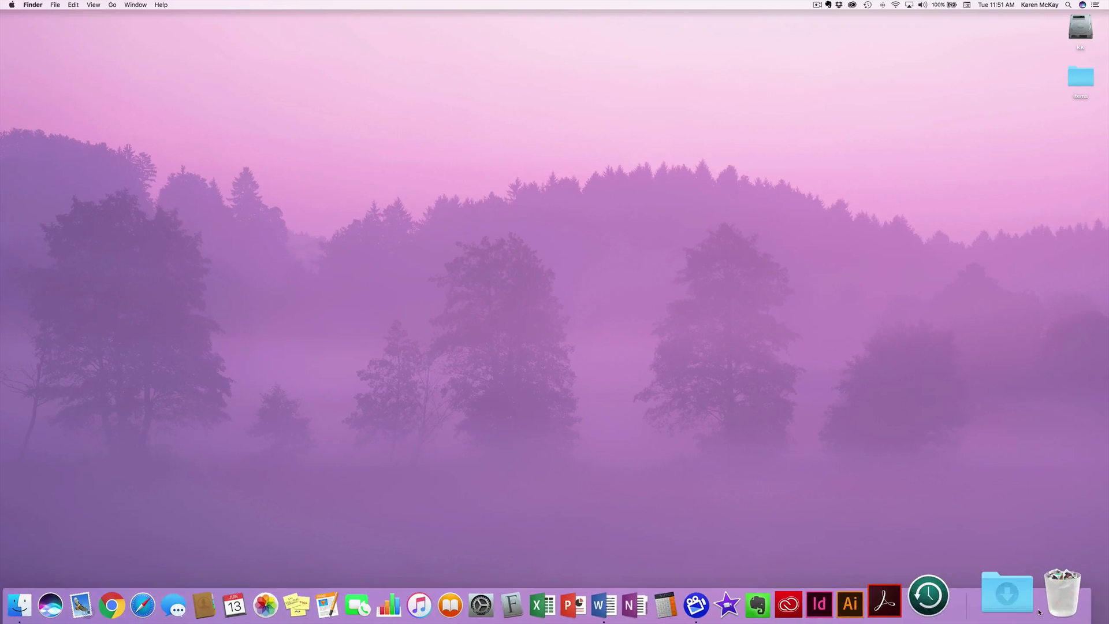
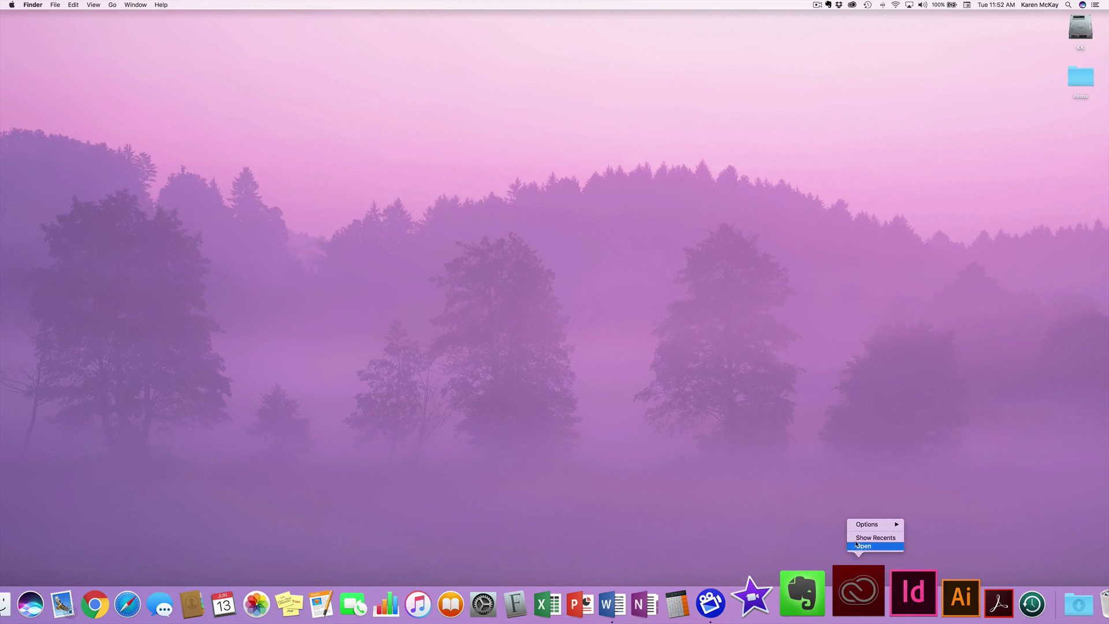
{"action": "mouse_move", "coordinate": [857, 524]}
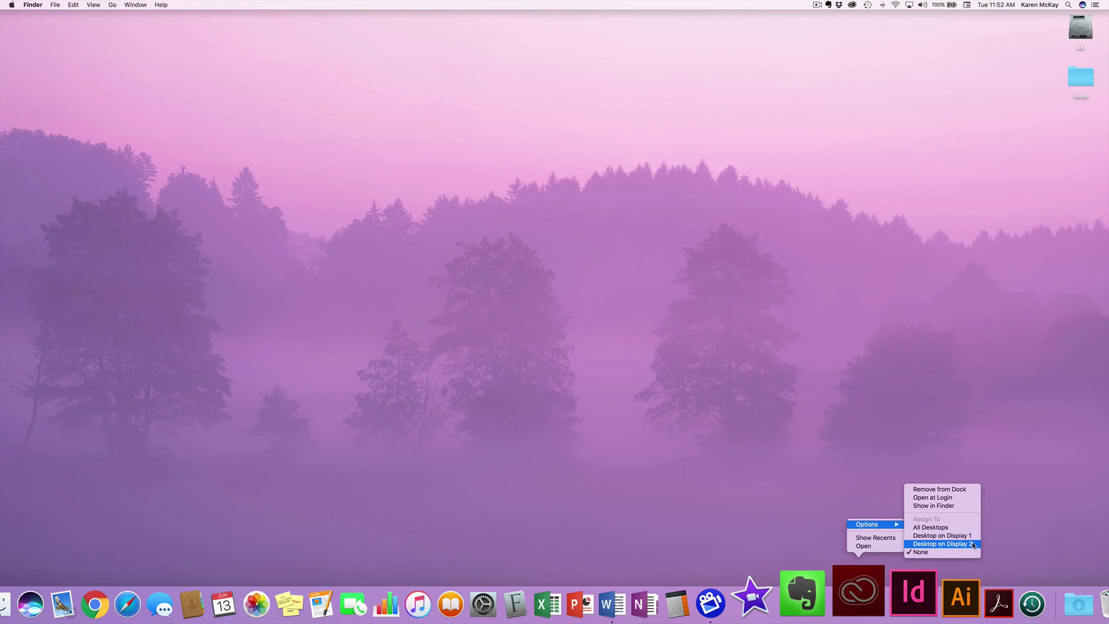
{"action": "left_click", "coordinate": [755, 507]}
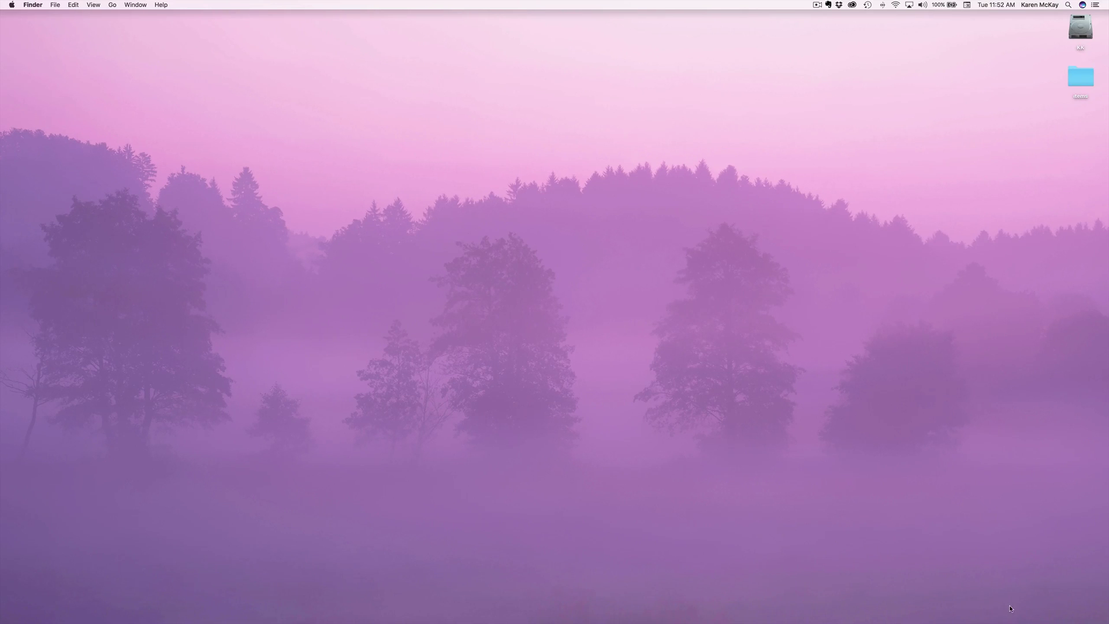
Empty the Trash from its Dock icon
{"action": "mouse_move", "coordinate": [1026, 622]}
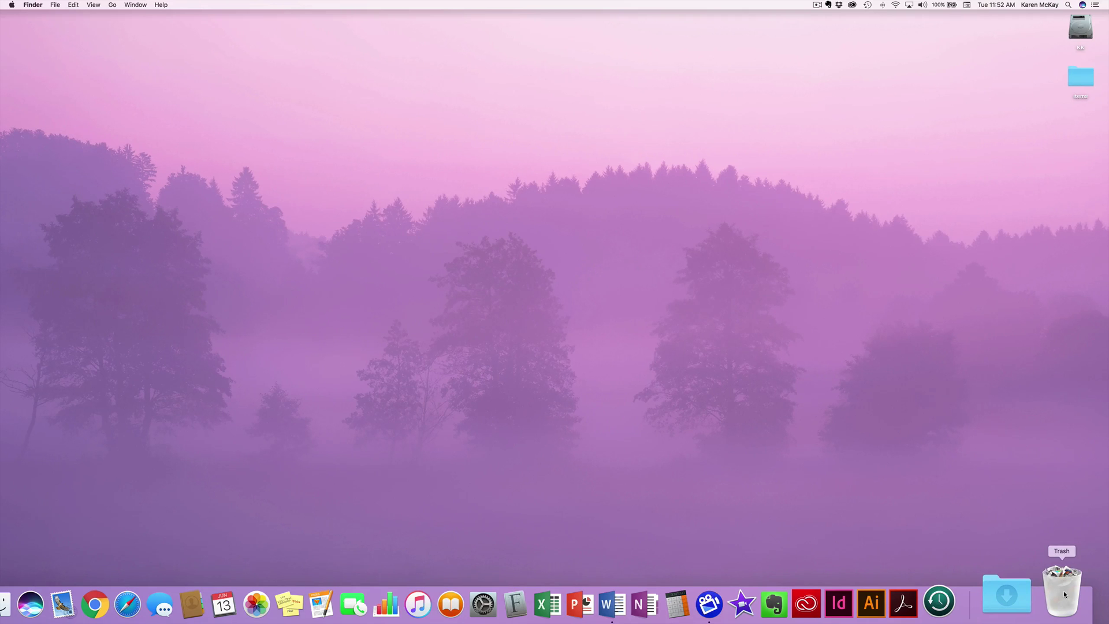
{"action": "right_click", "coordinate": [1063, 593]}
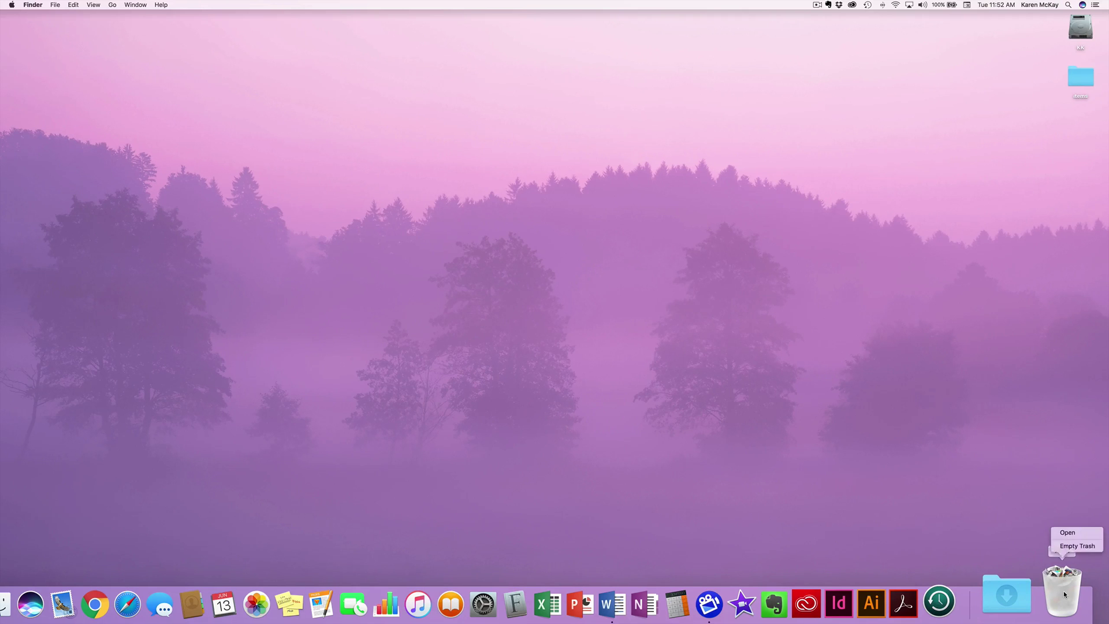
{"action": "left_click", "coordinate": [1077, 545]}
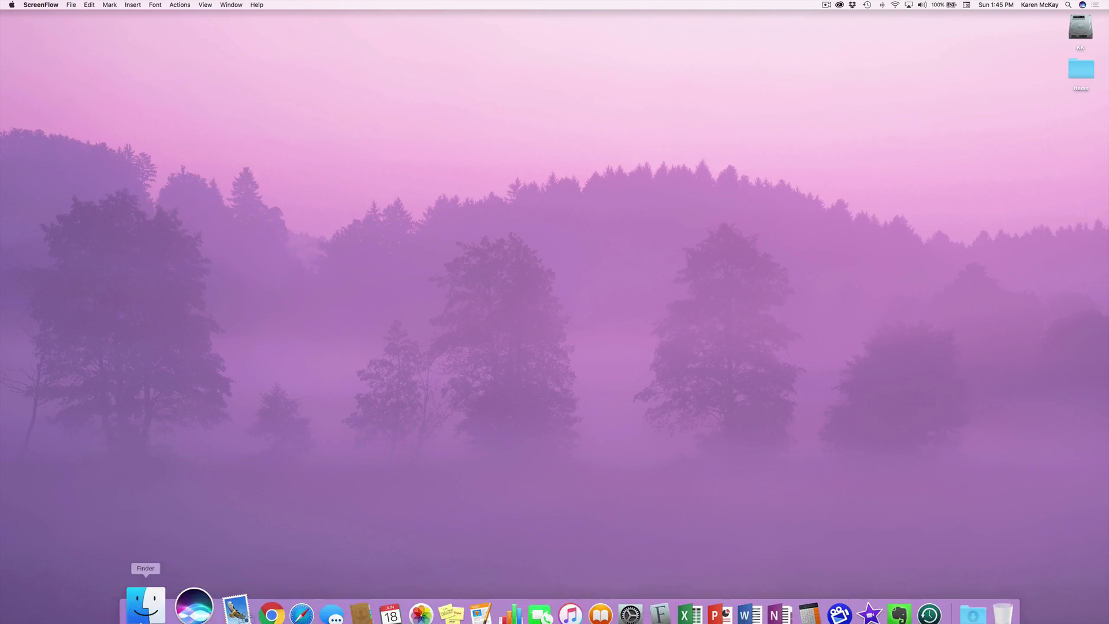
Add the Kitties folder from Documents to the Dock beside Downloads, and open and close its stack
{"action": "left_click", "coordinate": [142, 603]}
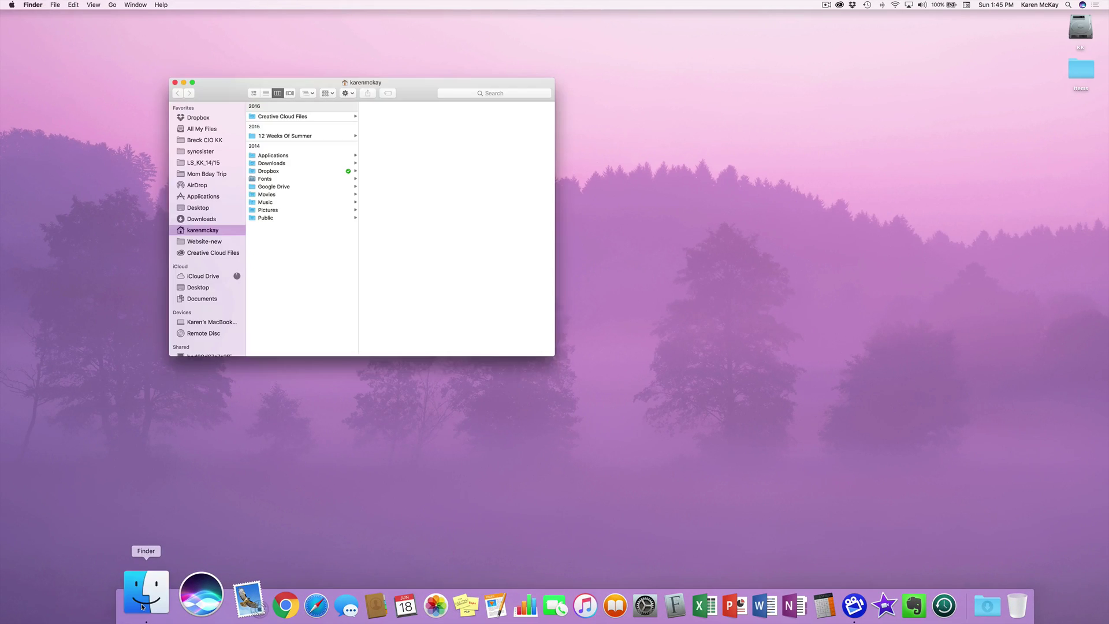
{"action": "left_click", "coordinate": [213, 300]}
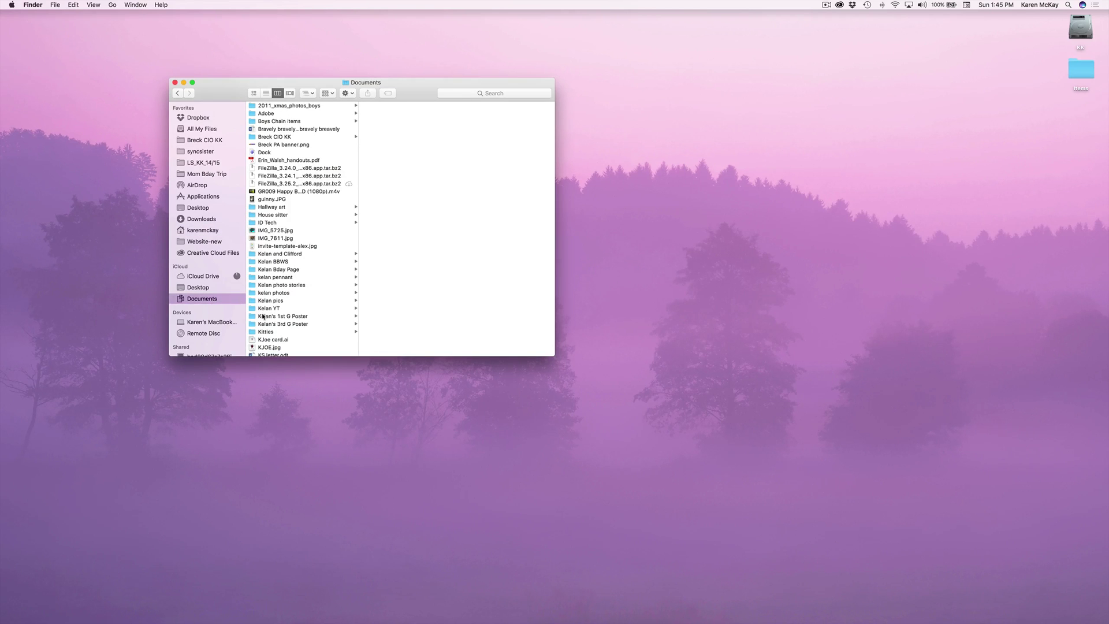
{"action": "left_click", "coordinate": [264, 333]}
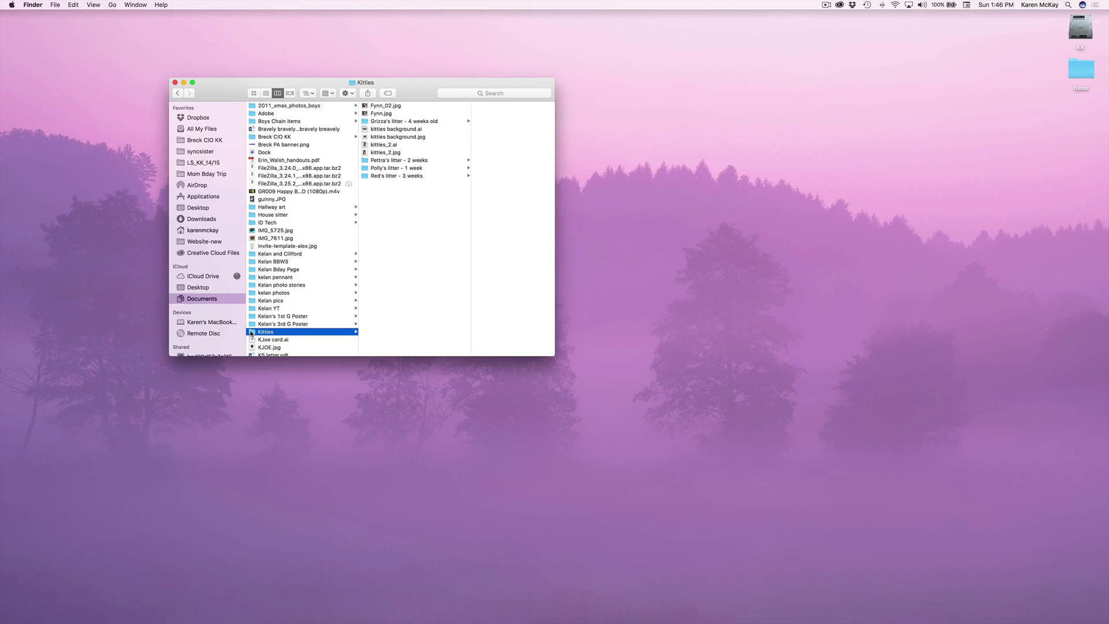
{"action": "left_click_drag", "start_coordinate": [251, 333], "coordinate": [922, 612]}
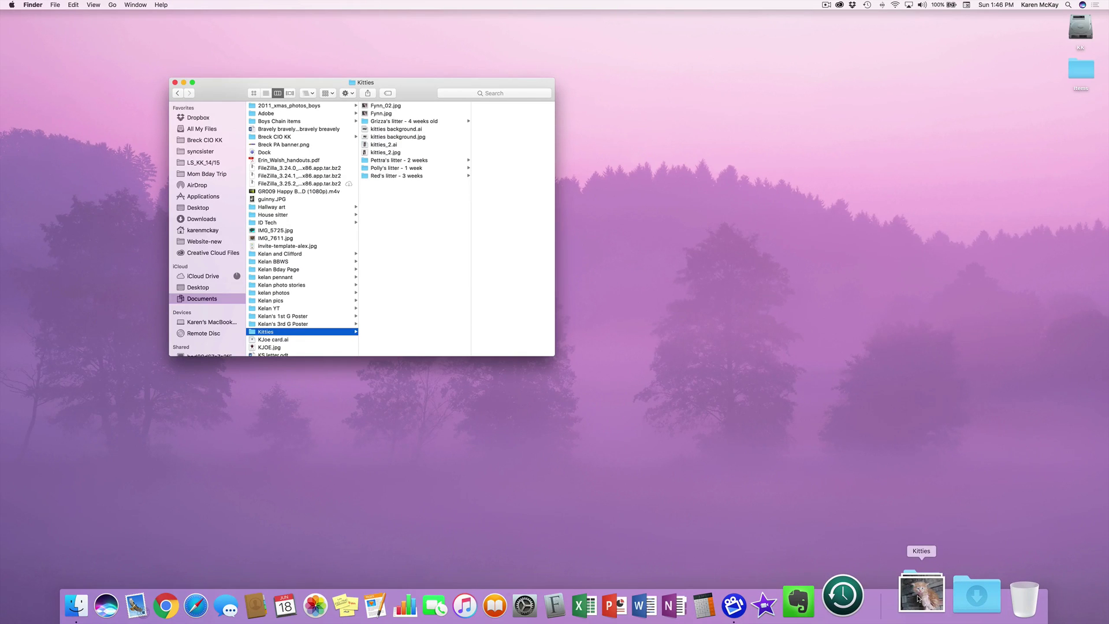
{"action": "left_click", "coordinate": [921, 595]}
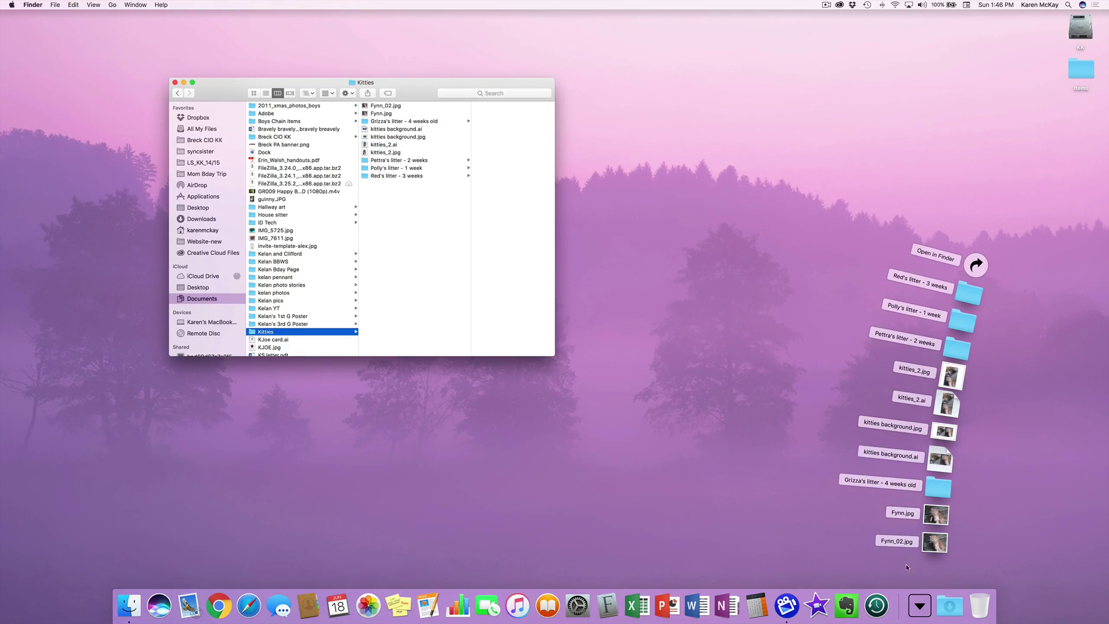
{"action": "left_click", "coordinate": [912, 602]}
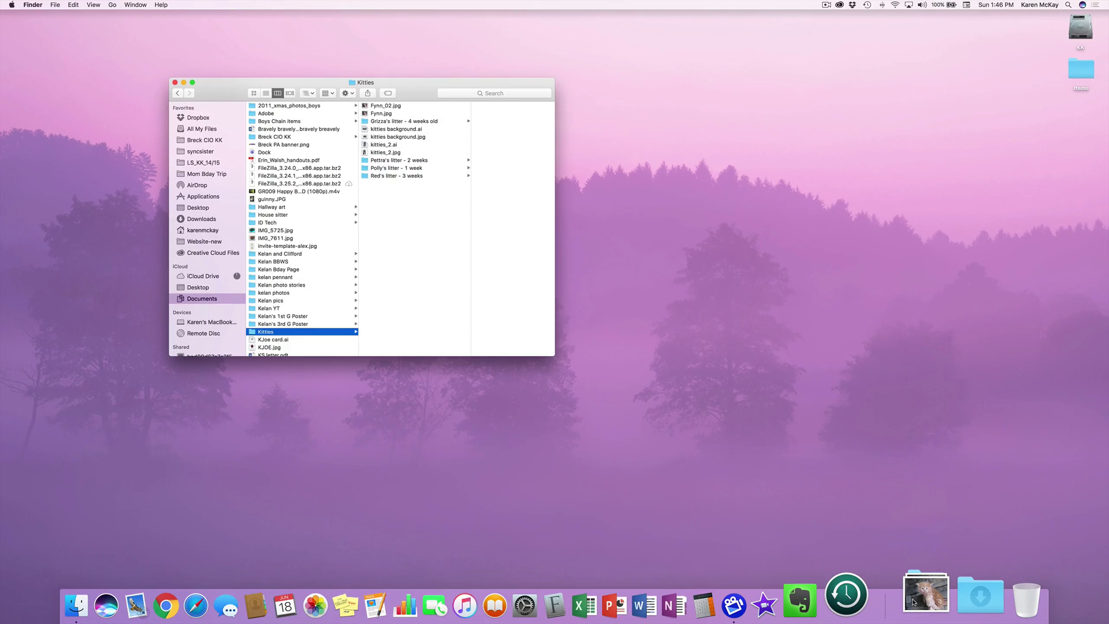
Set the Kitties stack in the Dock to view its content as List, and open and close it
{"action": "right_click", "coordinate": [912, 601]}
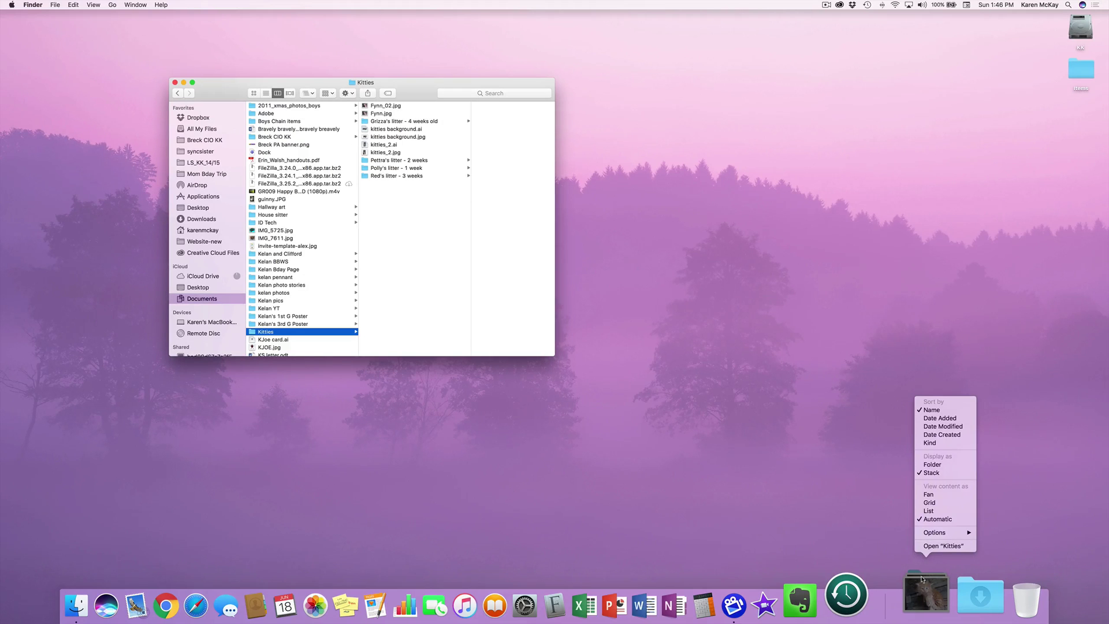
{"action": "left_click", "coordinate": [940, 511]}
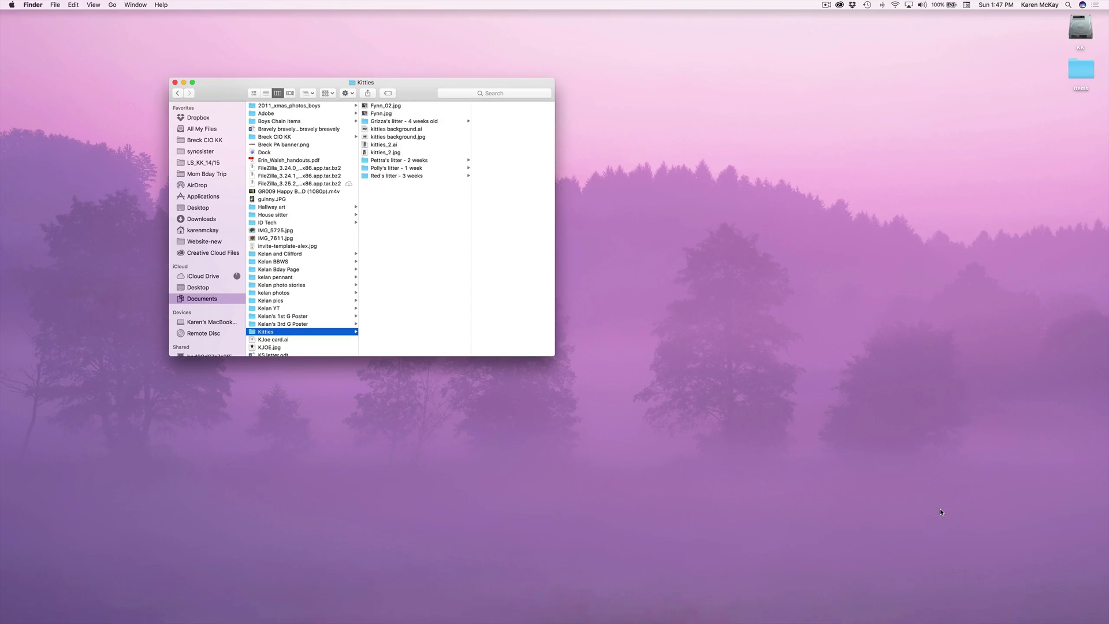
{"action": "left_click", "coordinate": [914, 601]}
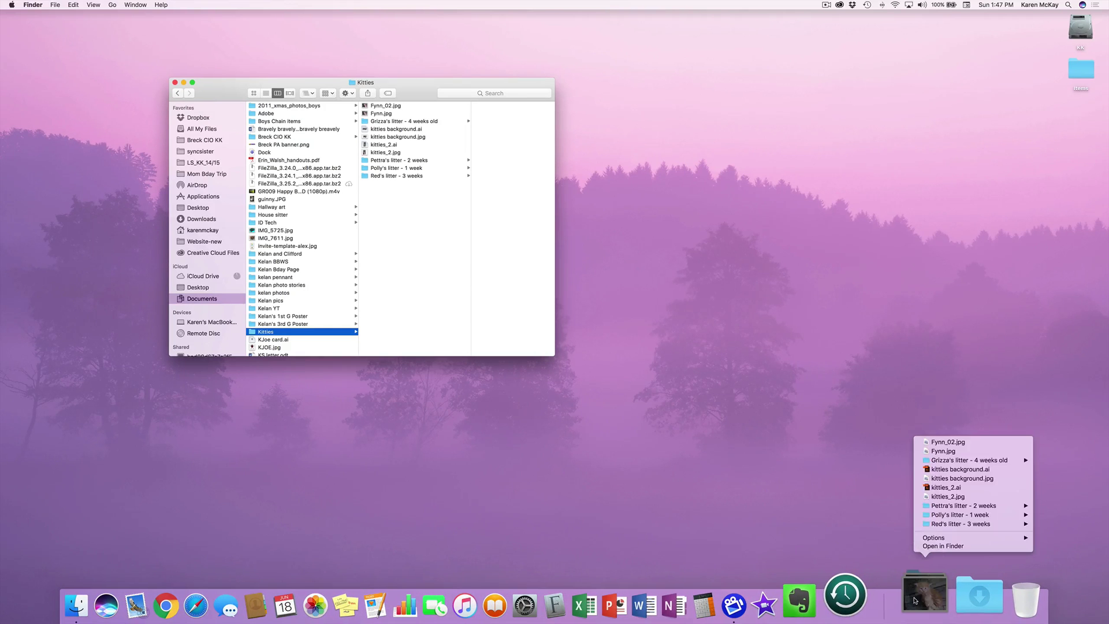
{"action": "left_click", "coordinate": [915, 601]}
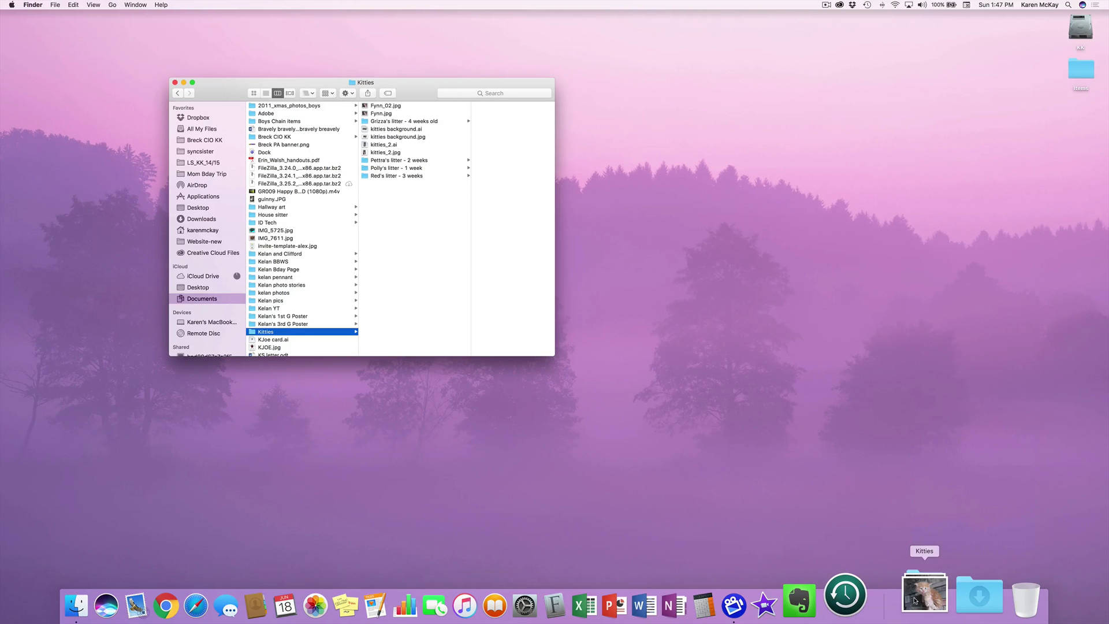
Set the Kitties stack in the Dock to view its content as Grid
{"action": "right_click", "coordinate": [914, 600]}
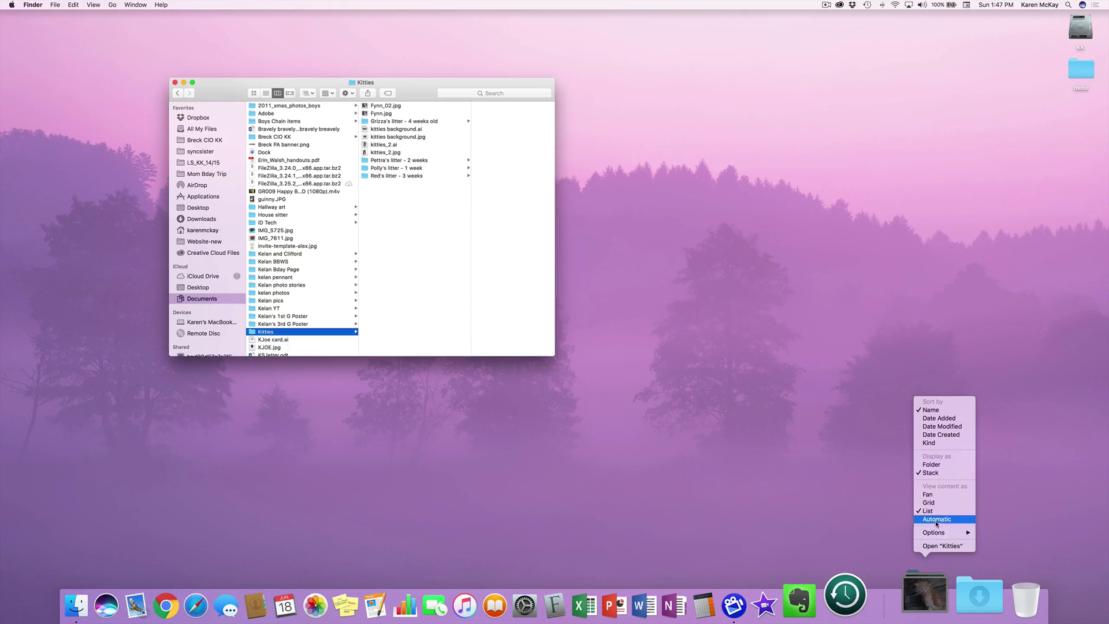
{"action": "left_click", "coordinate": [928, 502]}
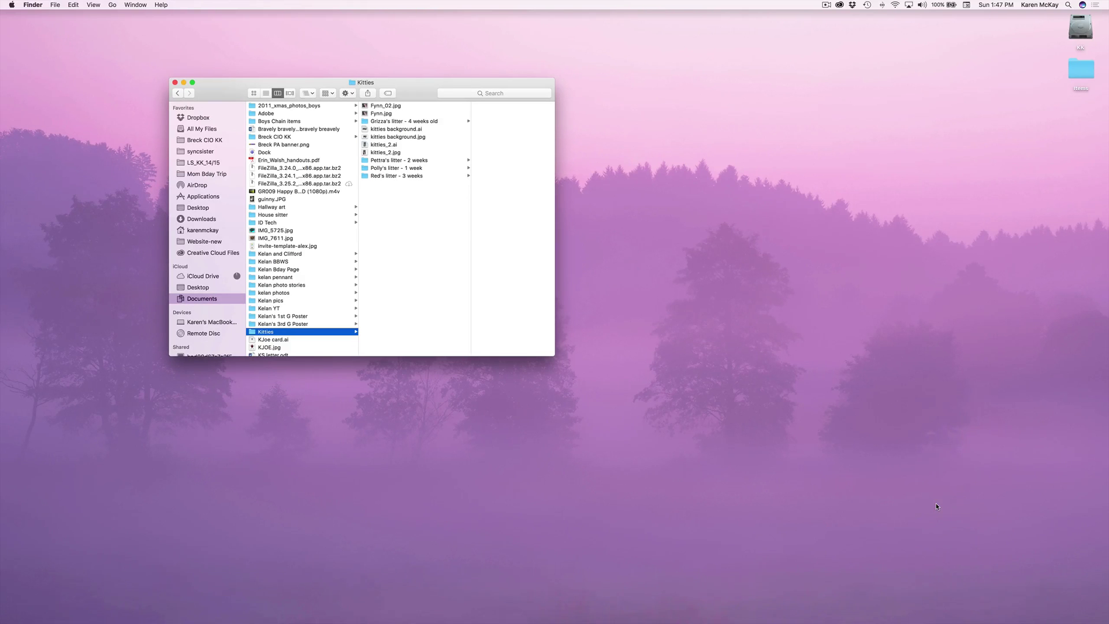
Open the Kitties stack in the Dock to view its contents in the grid, and close it
{"action": "left_click", "coordinate": [916, 600]}
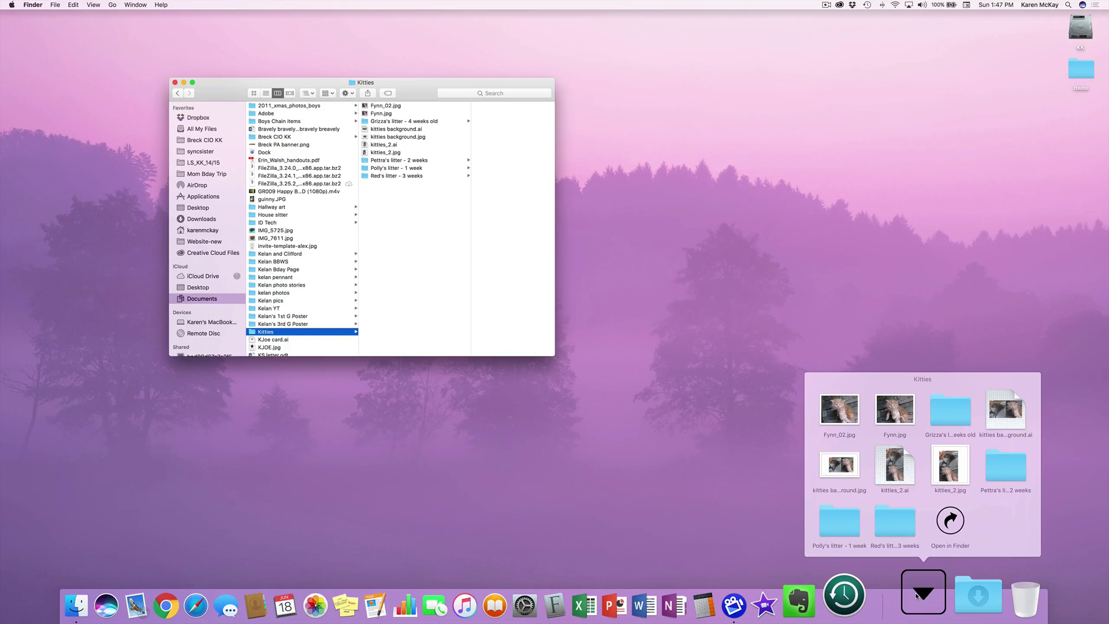
{"action": "left_click", "coordinate": [917, 596]}
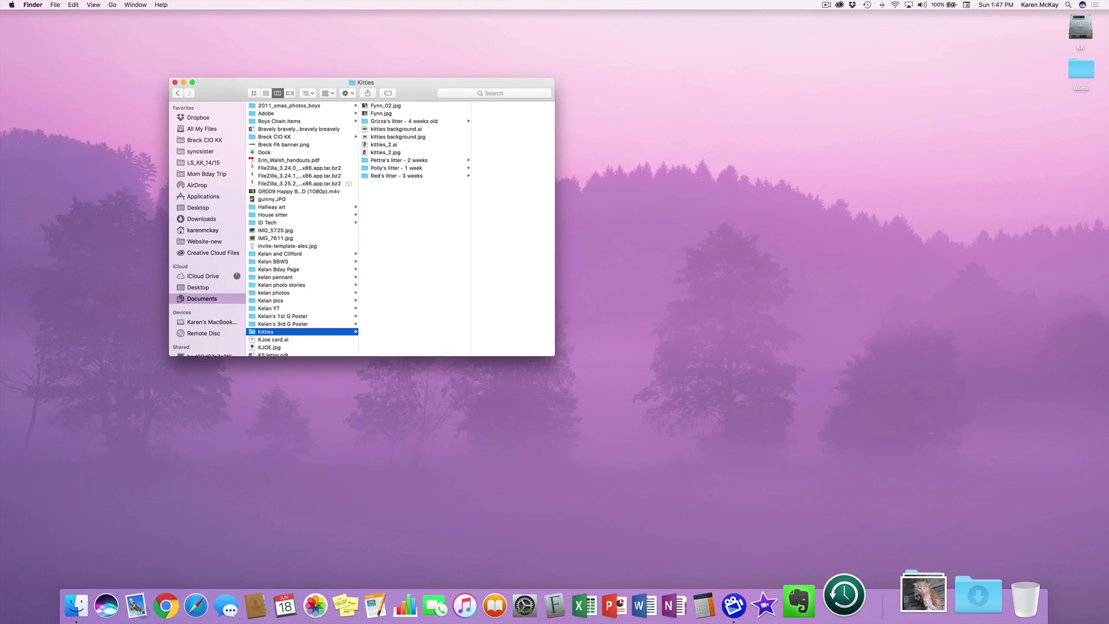
Set the Kitties item in the Dock to display as Folder, and return it to display as Stack
{"action": "right_click", "coordinate": [916, 596]}
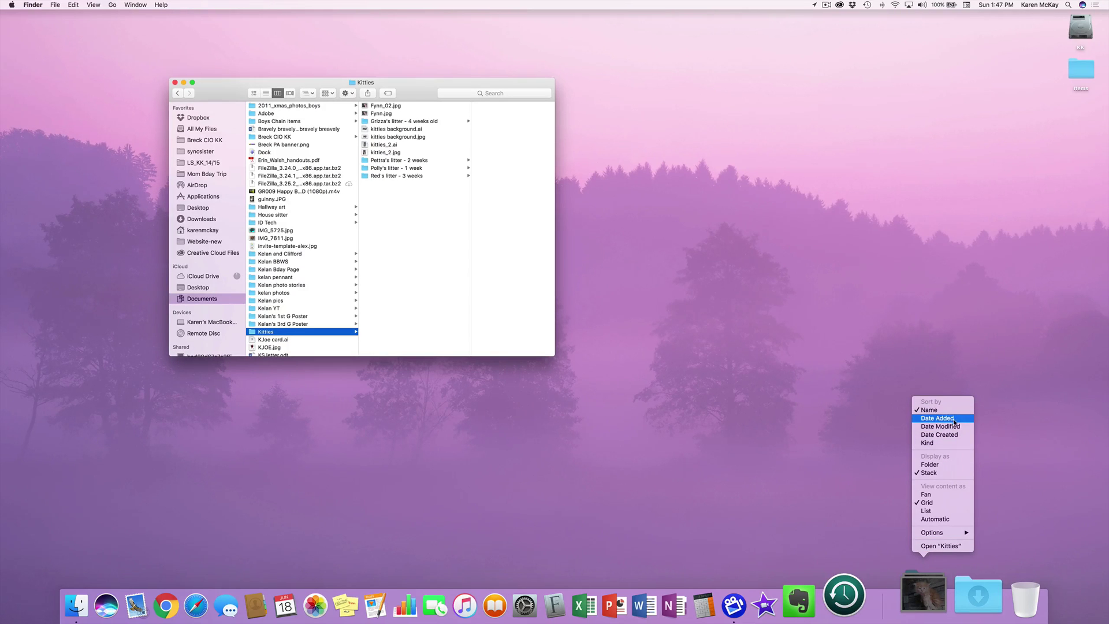
{"action": "left_click", "coordinate": [951, 464]}
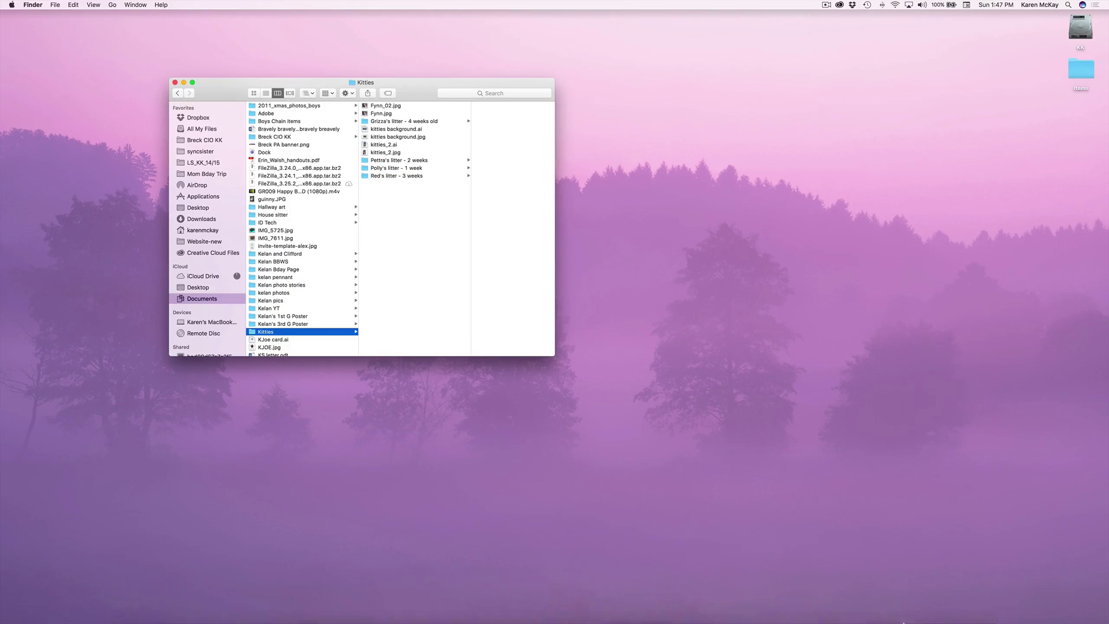
{"action": "right_click", "coordinate": [920, 599]}
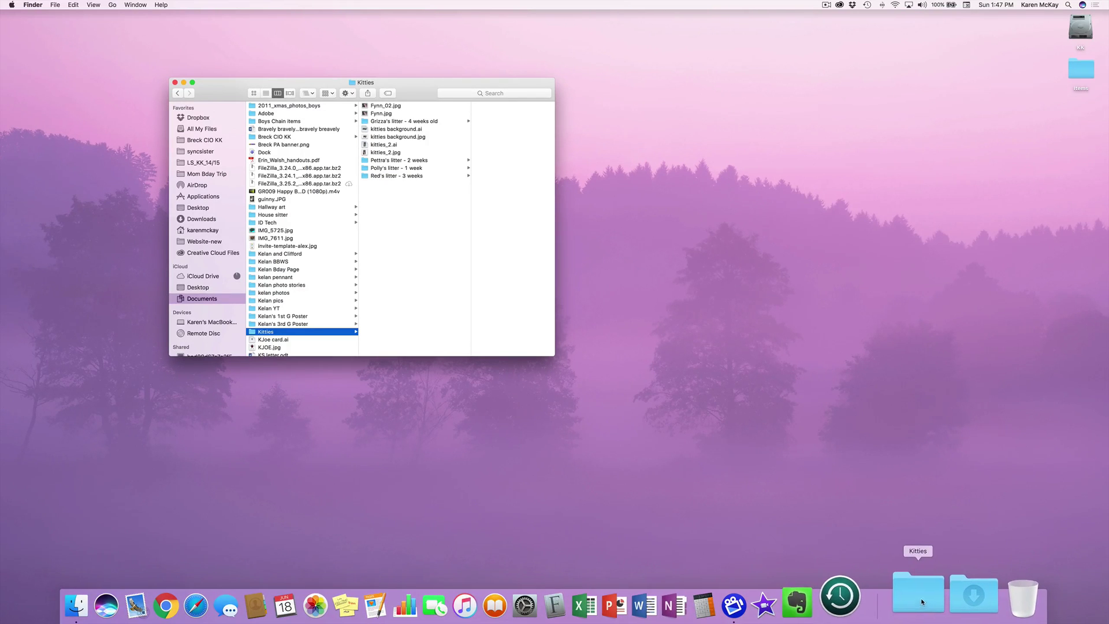
{"action": "left_click", "coordinate": [934, 475]}
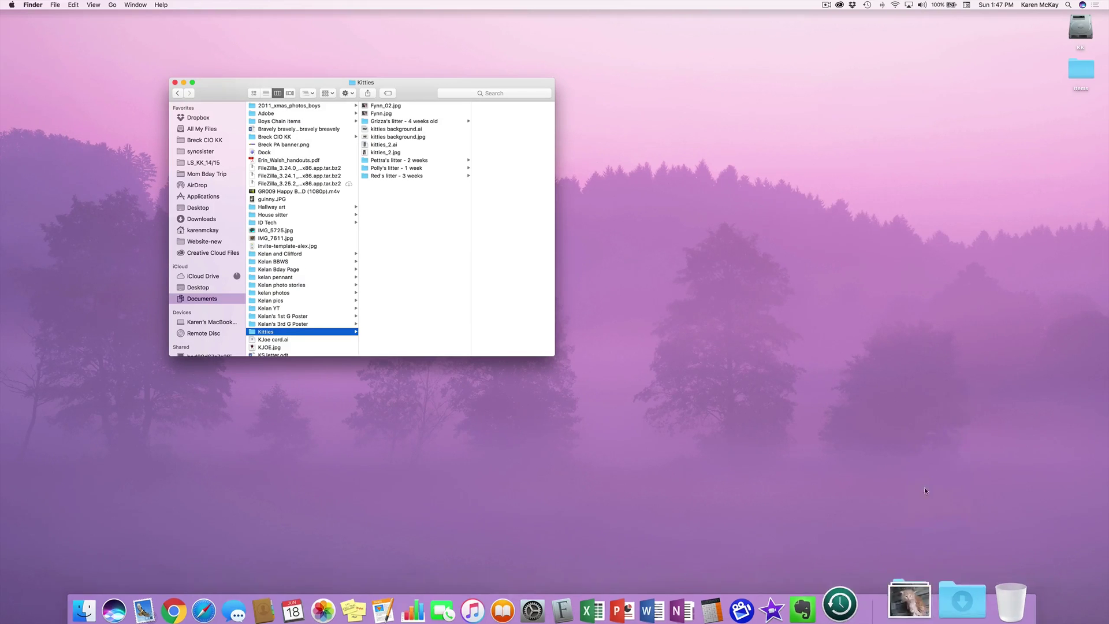